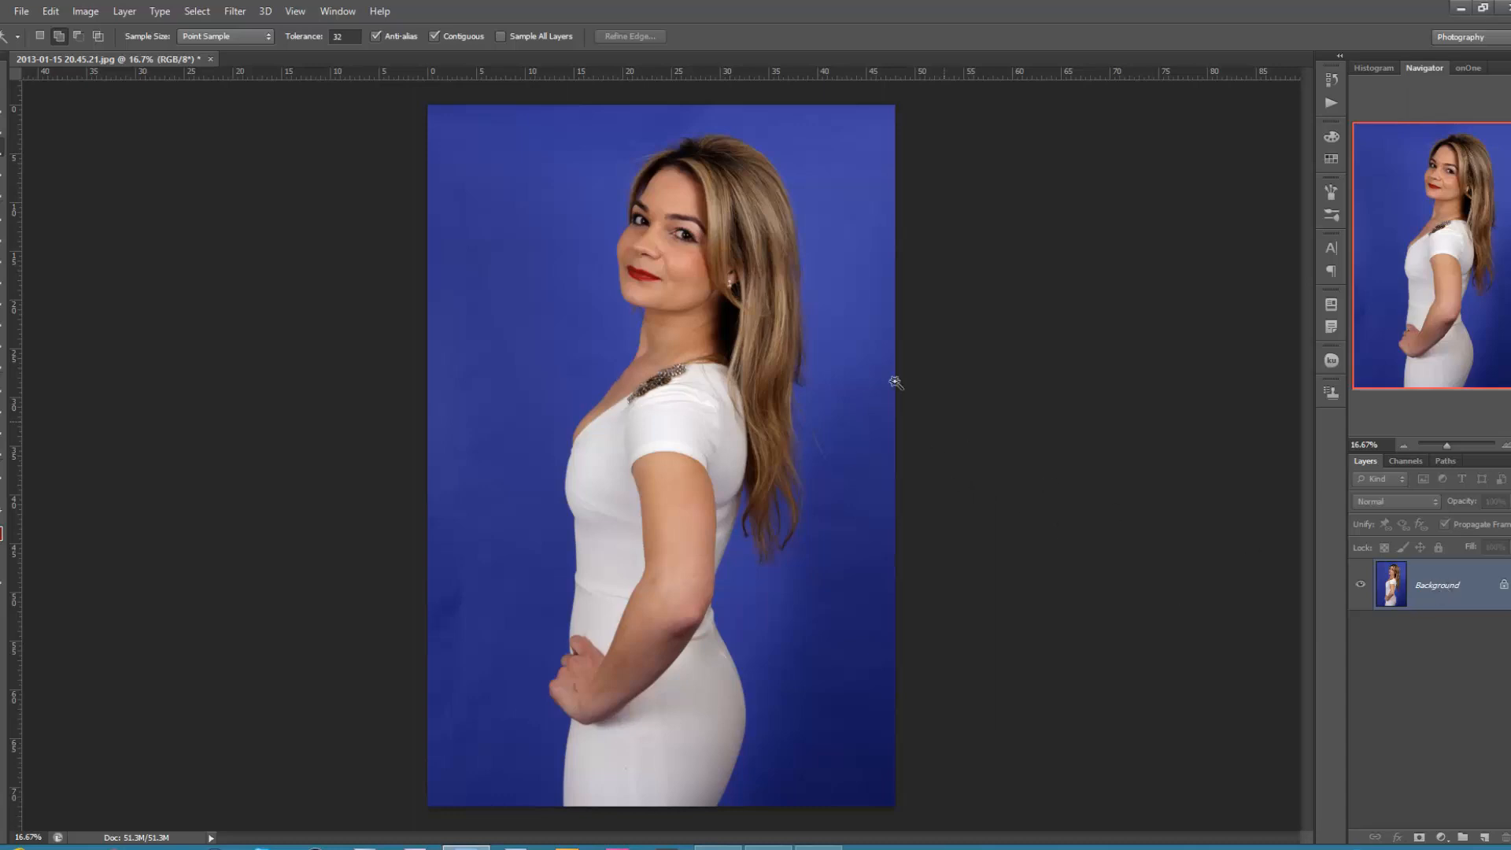
# Duplicate the Background layer and add an empty layer between the copy and the original
pyautogui.moveTo(1445, 591); pyautogui.dragTo(1488, 831)
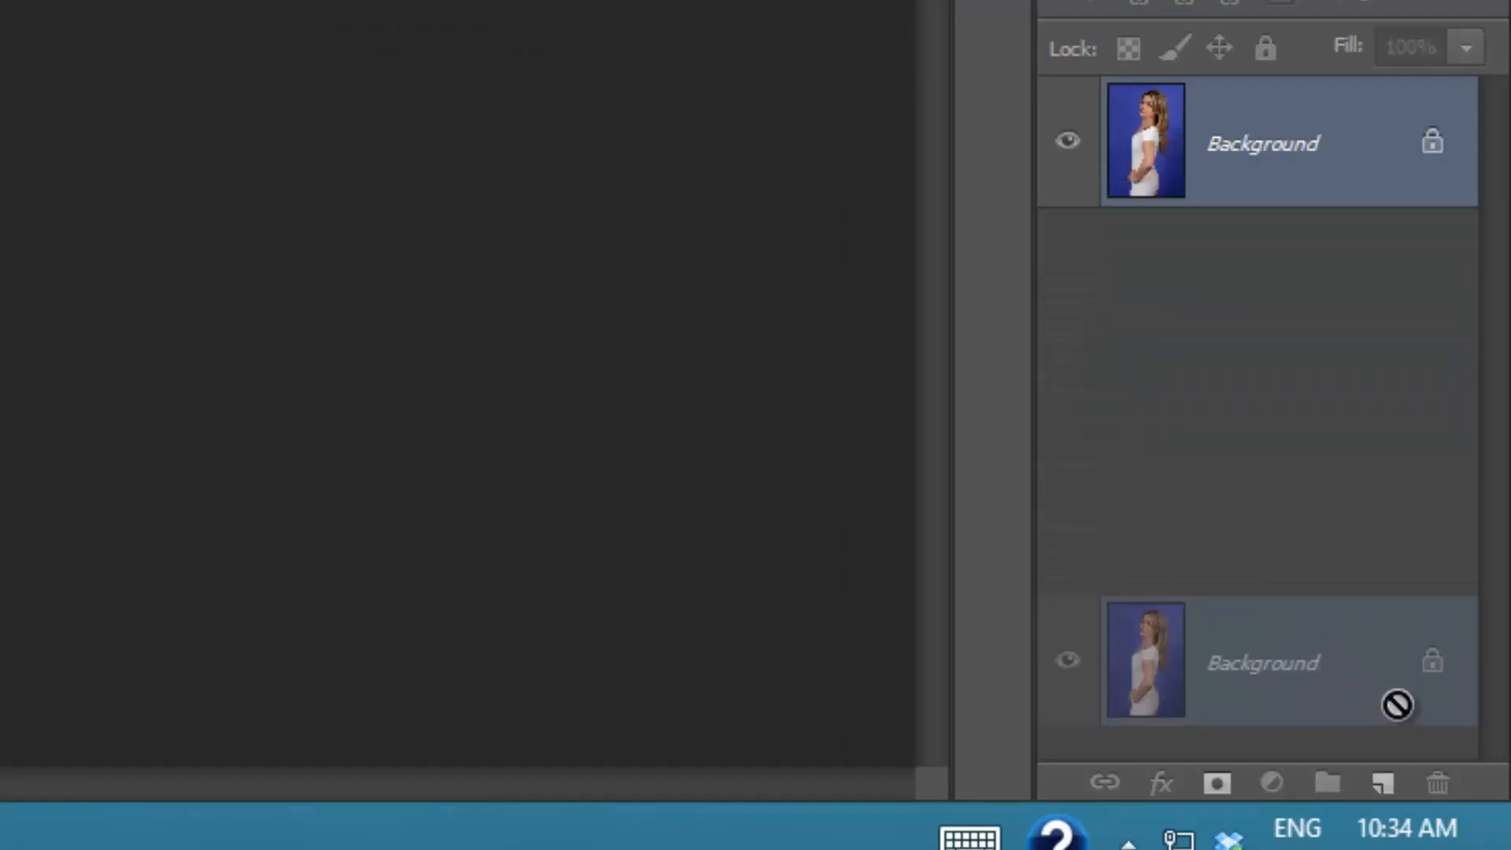
pyautogui.moveTo(1393, 770); pyautogui.dragTo(1385, 779)
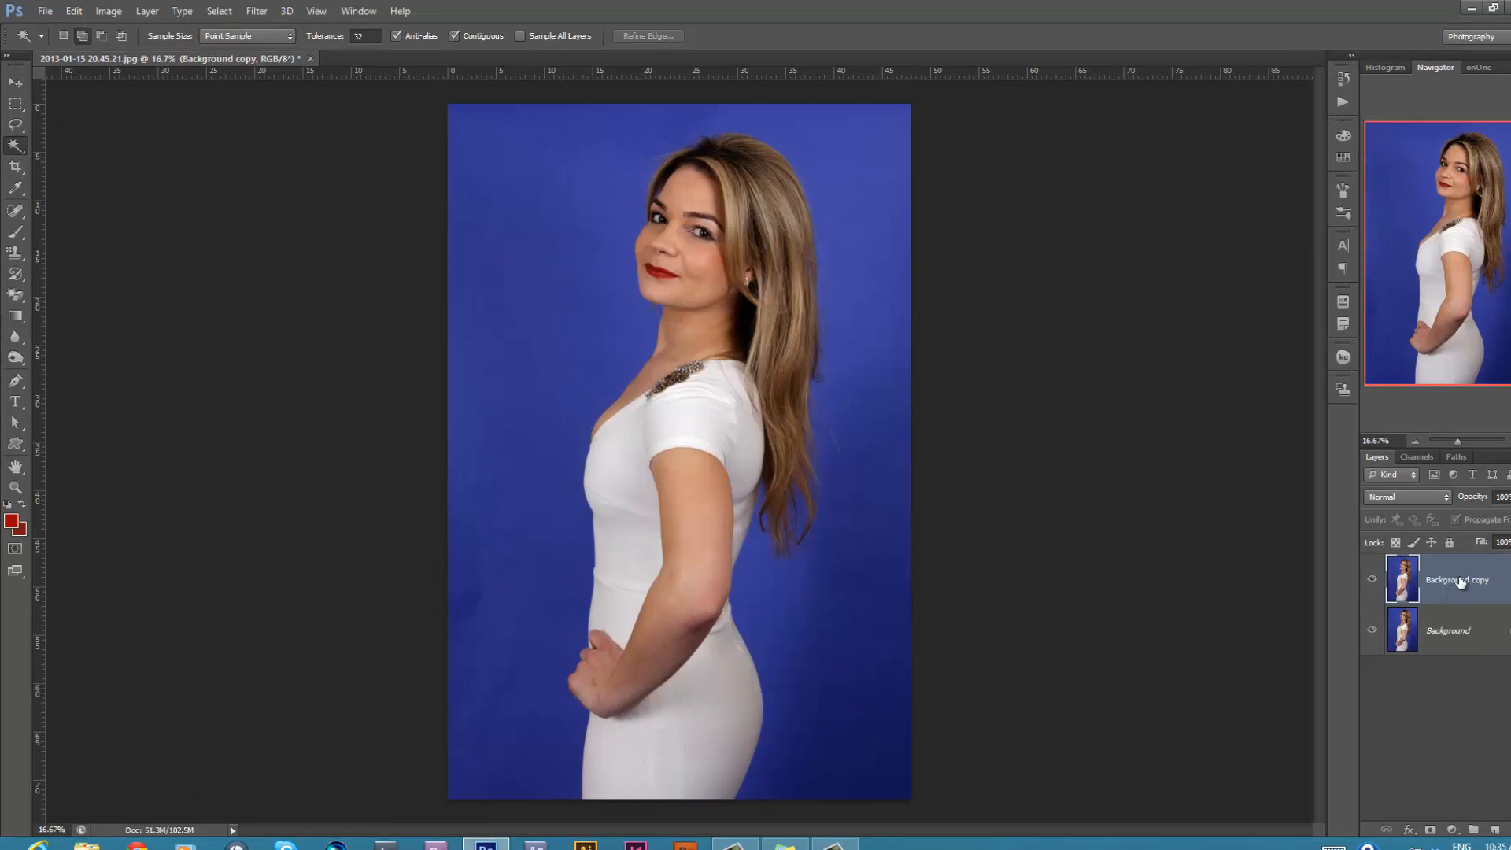
pyautogui.keyDown('ctrl'); pyautogui.click(1494, 830); pyautogui.keyUp('ctrl')
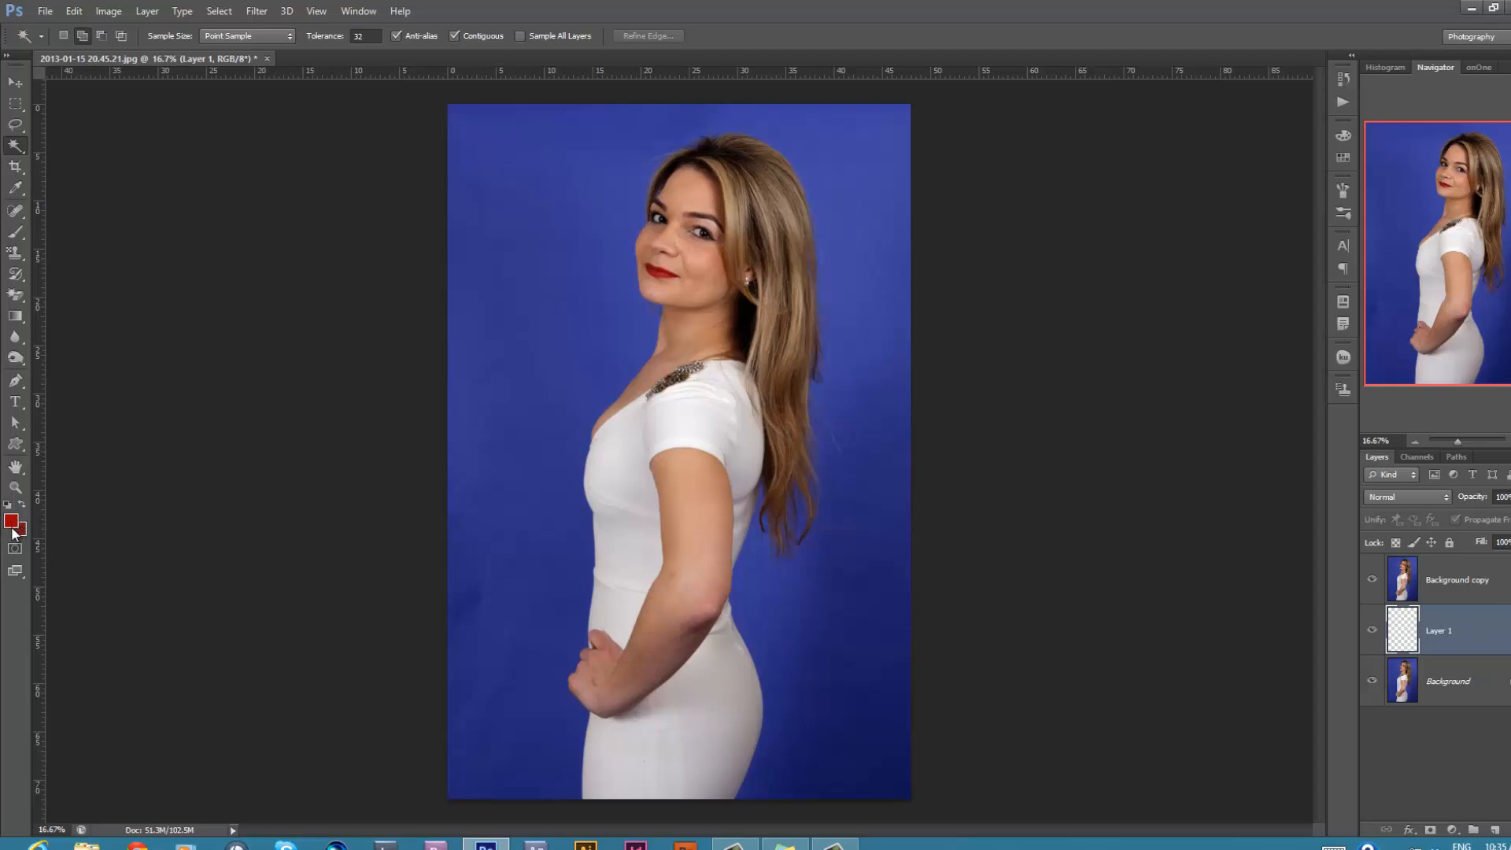
# Fill the empty layer with a Clouds render in the current red colours and hide the Background copy layer
pyautogui.click(257, 11)
pyautogui.moveTo(283, 250)
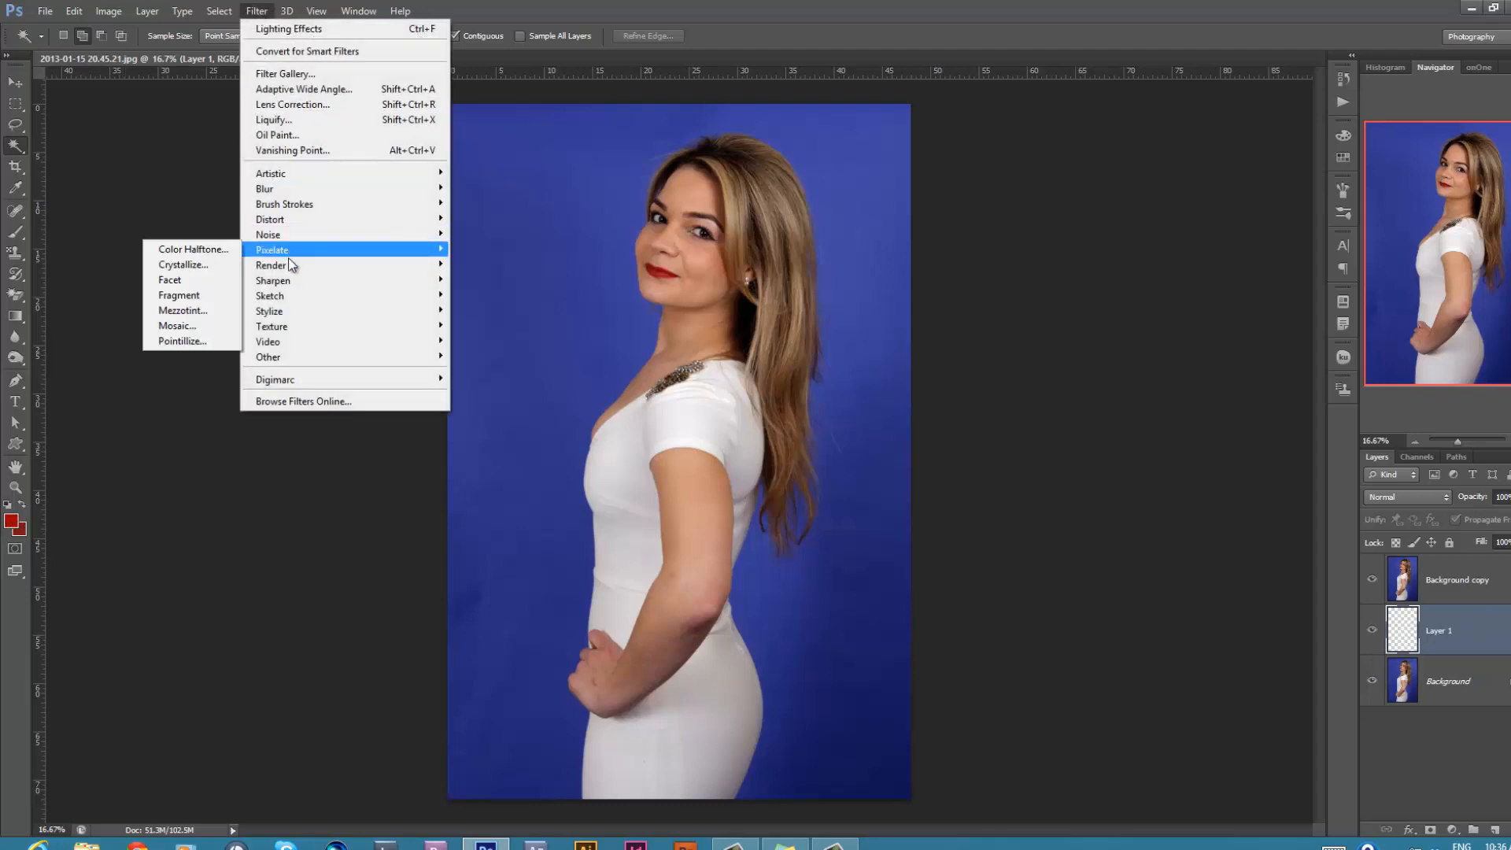
pyautogui.click(169, 265)
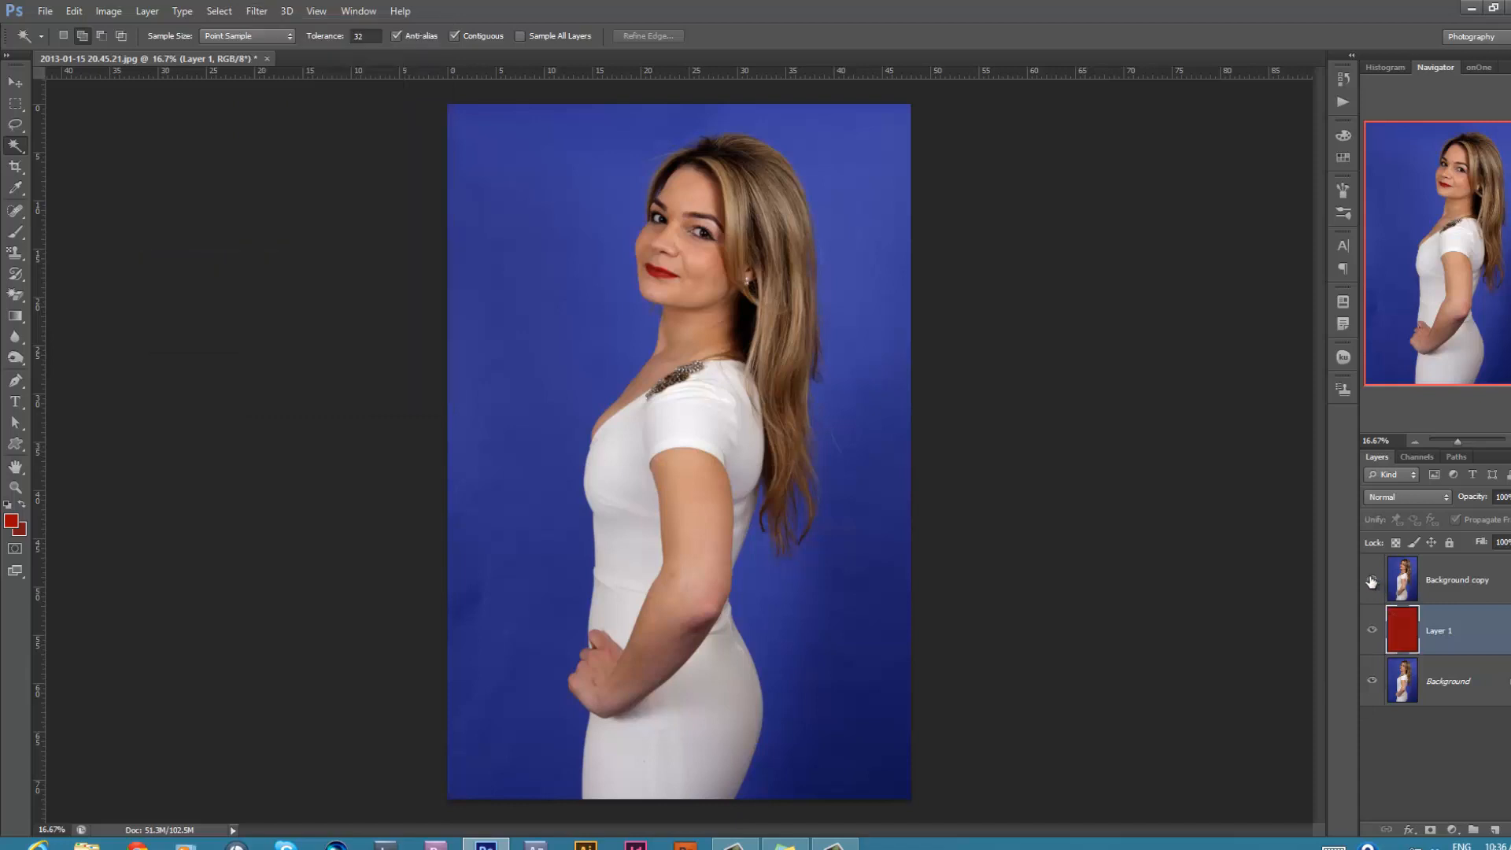
pyautogui.click(1371, 580)
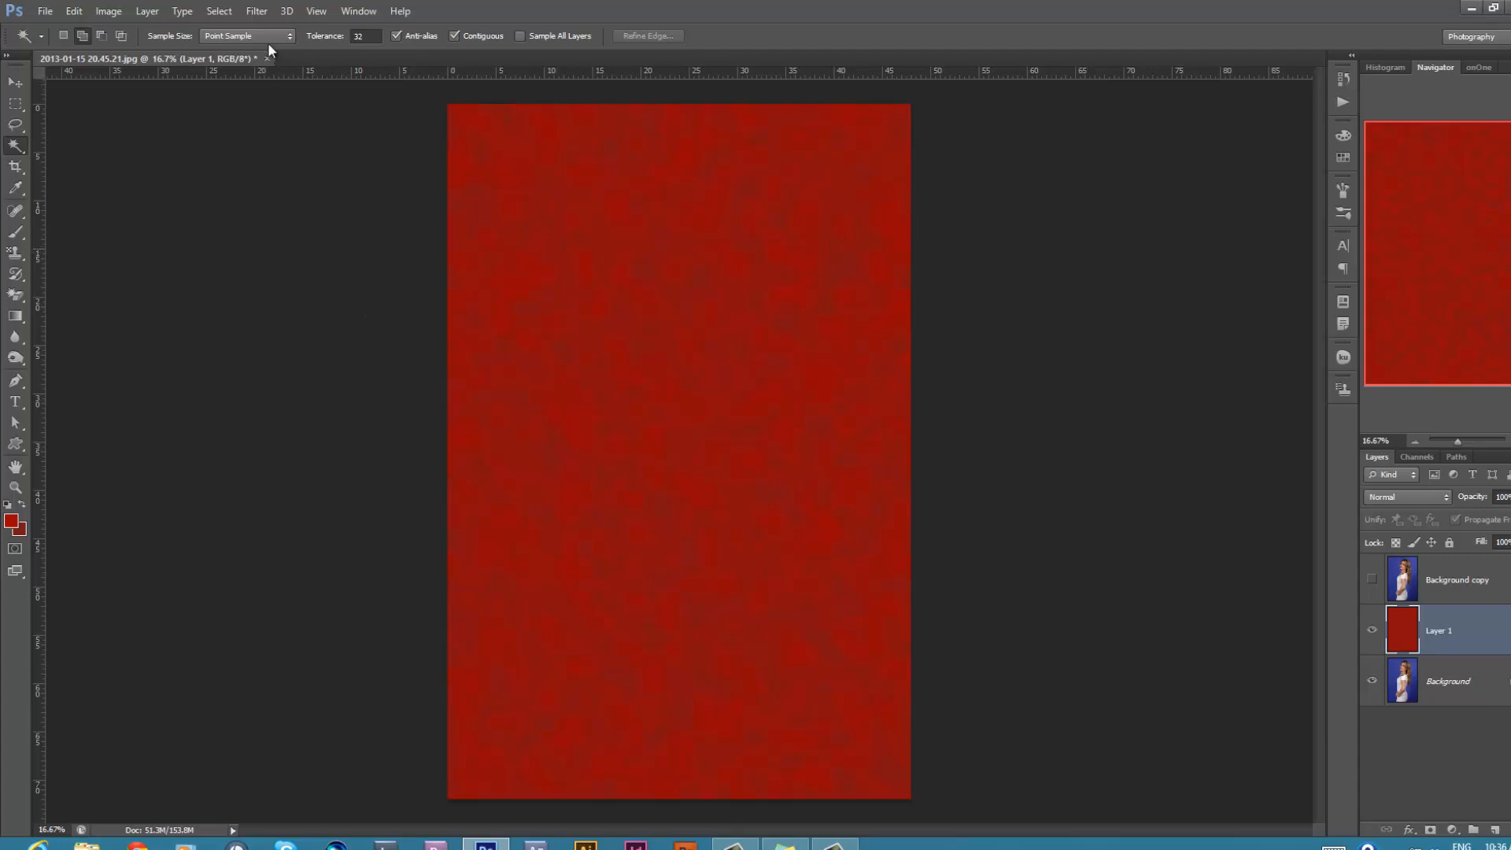
# Apply Lighting Effects to the red clouds layer with slightly lower ambience, point light intensity 54, a slightly smaller light circle and texture height 11
pyautogui.click(257, 11)
pyautogui.moveTo(282, 262)
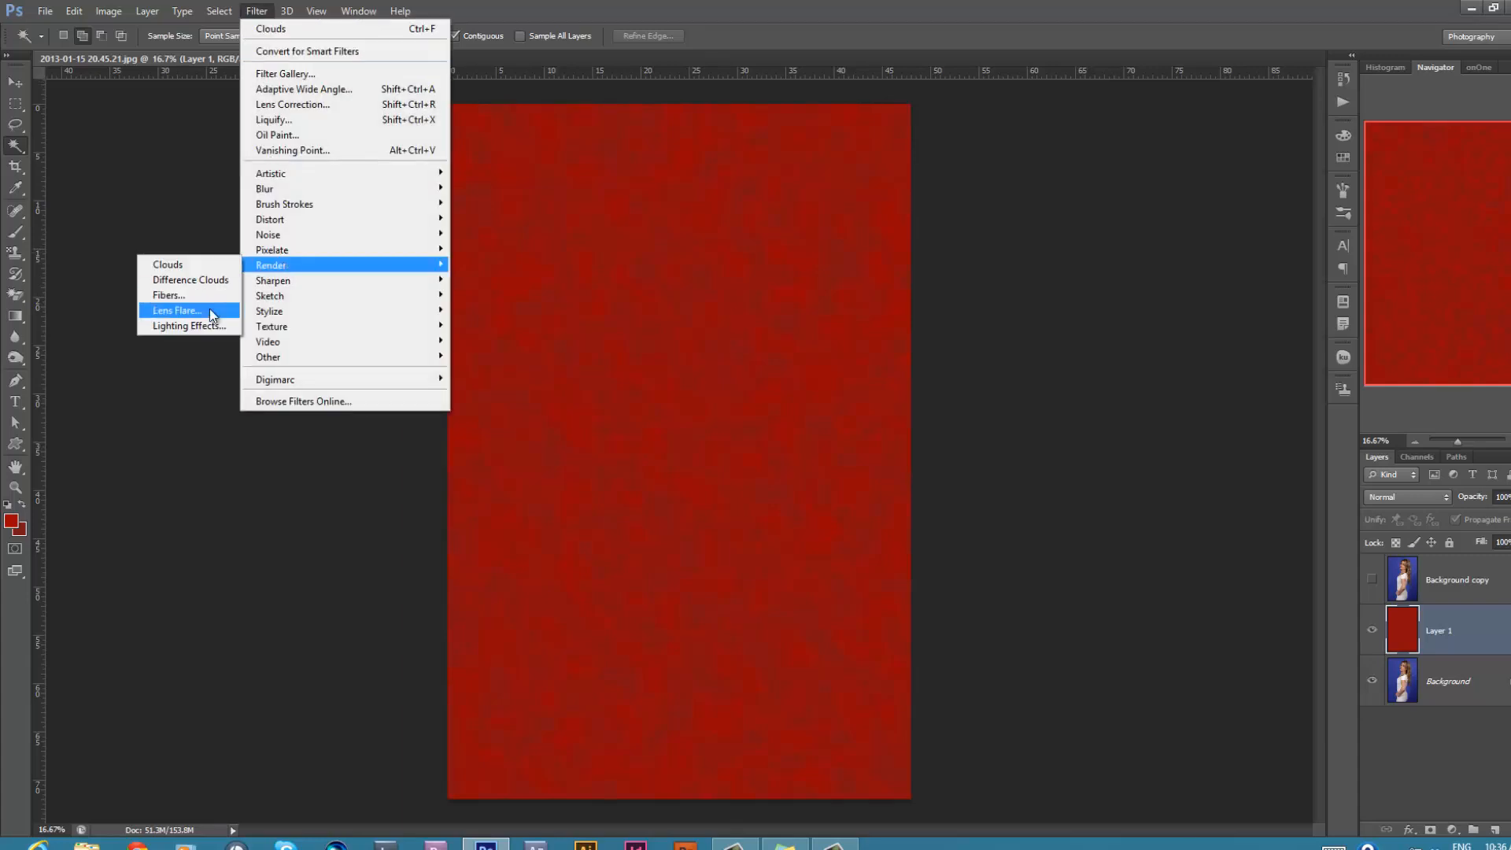
pyautogui.click(206, 326)
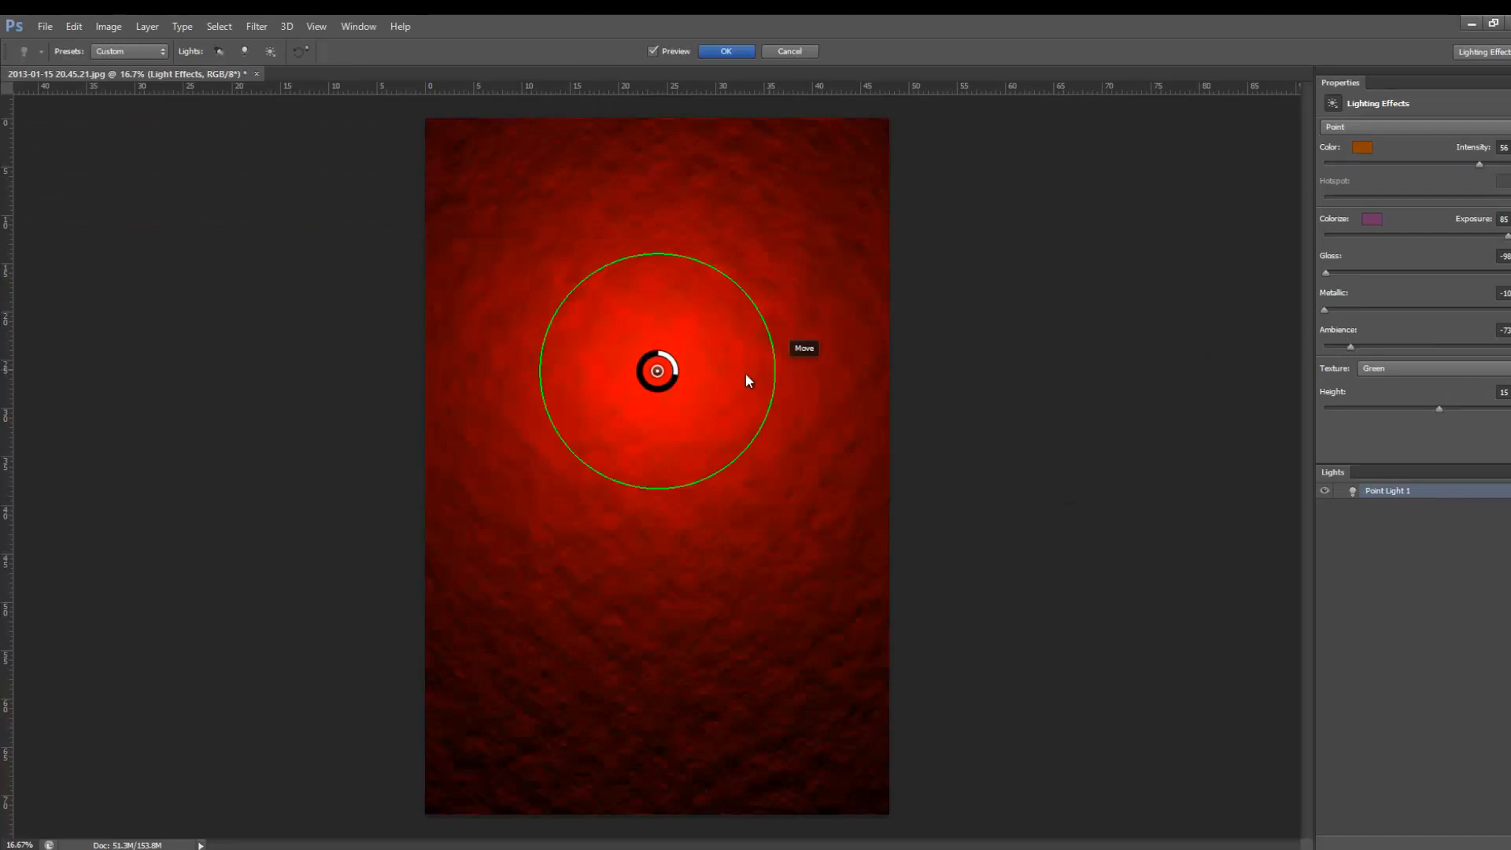
pyautogui.moveTo(1352, 347)
pyautogui.mouseDown()
pyautogui.moveTo(1431, 347)
pyautogui.moveTo(1344, 347)
pyautogui.mouseUp()
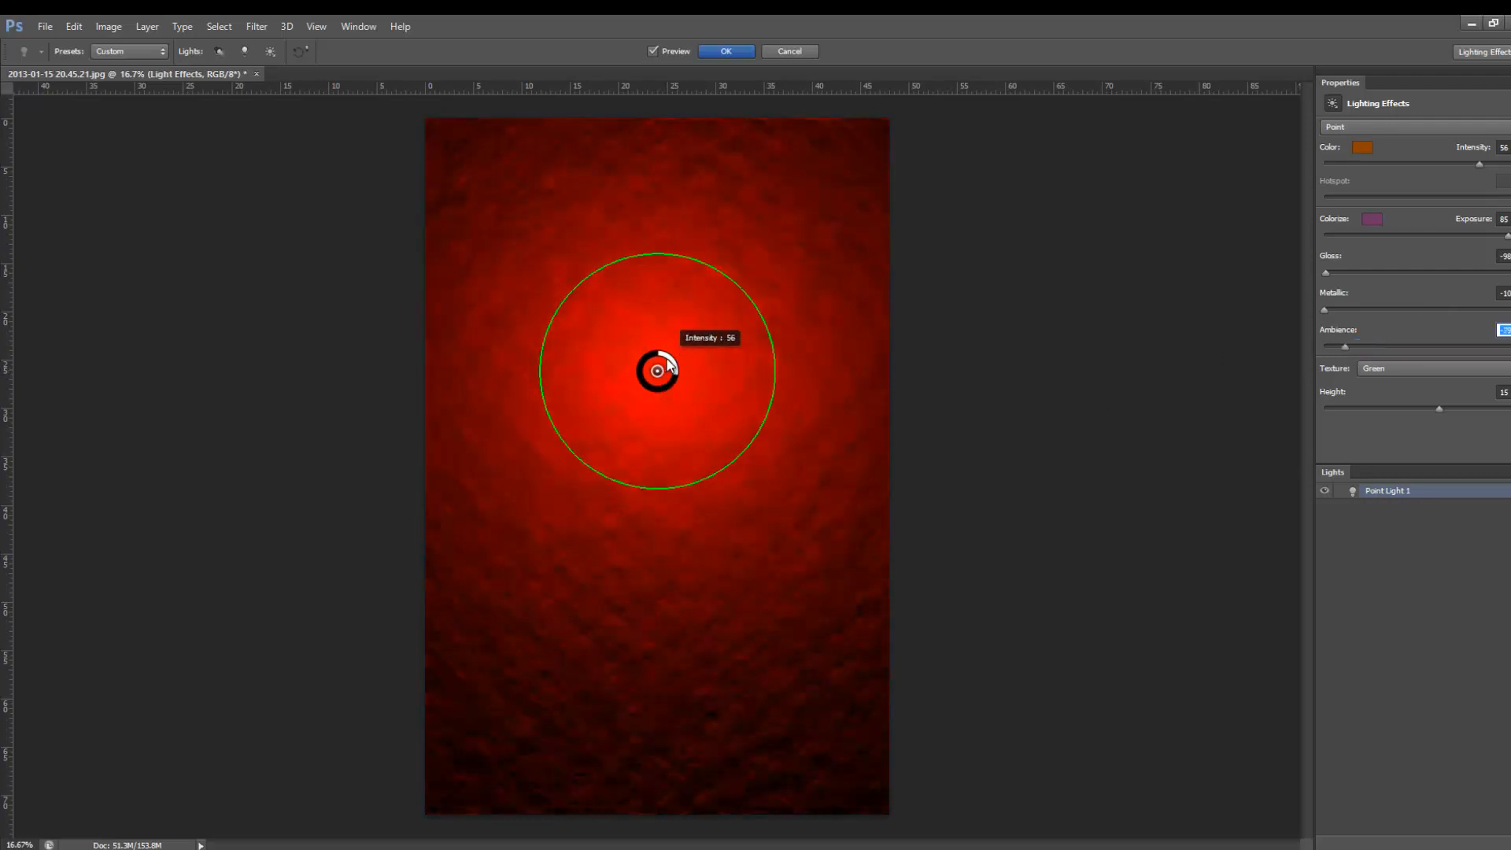
pyautogui.moveTo(665, 366)
pyautogui.mouseDown()
pyautogui.moveTo(652, 362)
pyautogui.moveTo(673, 366)
pyautogui.mouseUp()
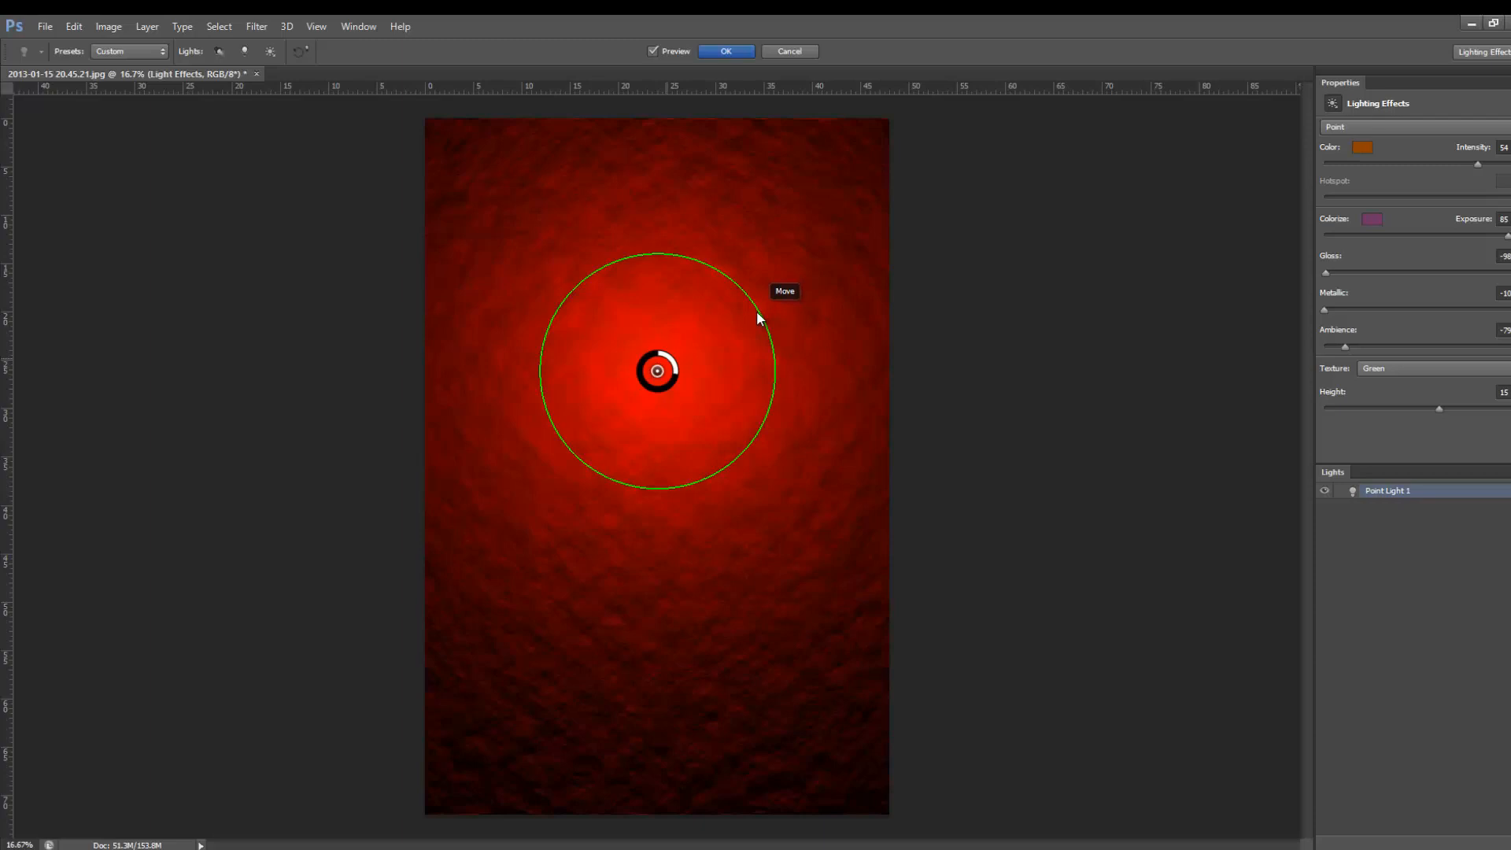
pyautogui.moveTo(758, 308)
pyautogui.mouseDown()
pyautogui.moveTo(800, 295)
pyautogui.moveTo(764, 327)
pyautogui.mouseUp()
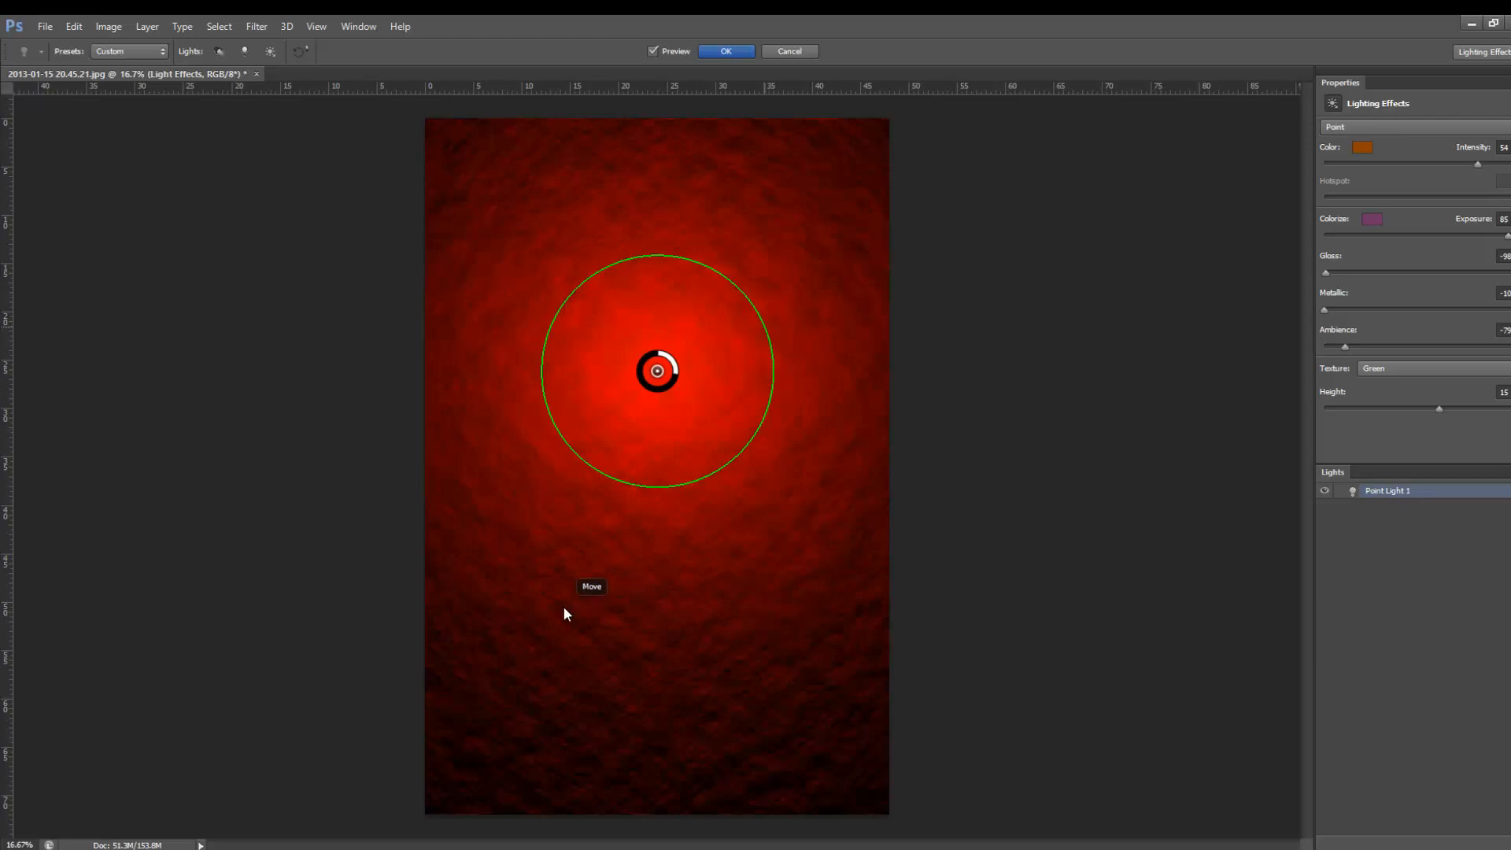
pyautogui.moveTo(1440, 410)
pyautogui.mouseDown()
pyautogui.moveTo(1486, 409)
pyautogui.moveTo(1436, 414)
pyautogui.mouseUp()
pyautogui.click(725, 51)
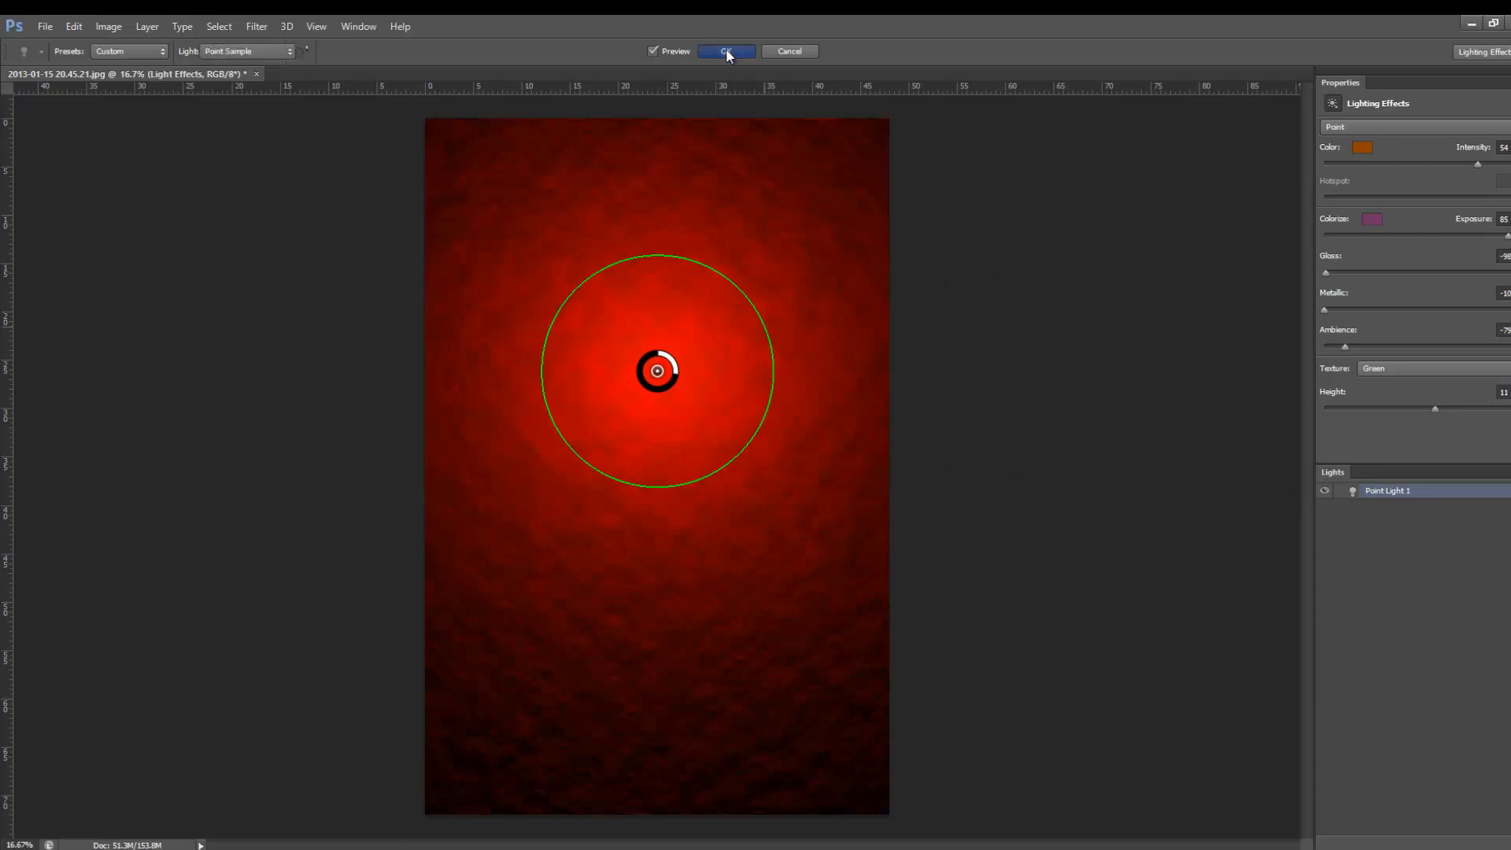
# Show the Background copy layer, select its entire blue backdrop with the Magic Wand and invert the selection to the woman
pyautogui.click(1341, 582)
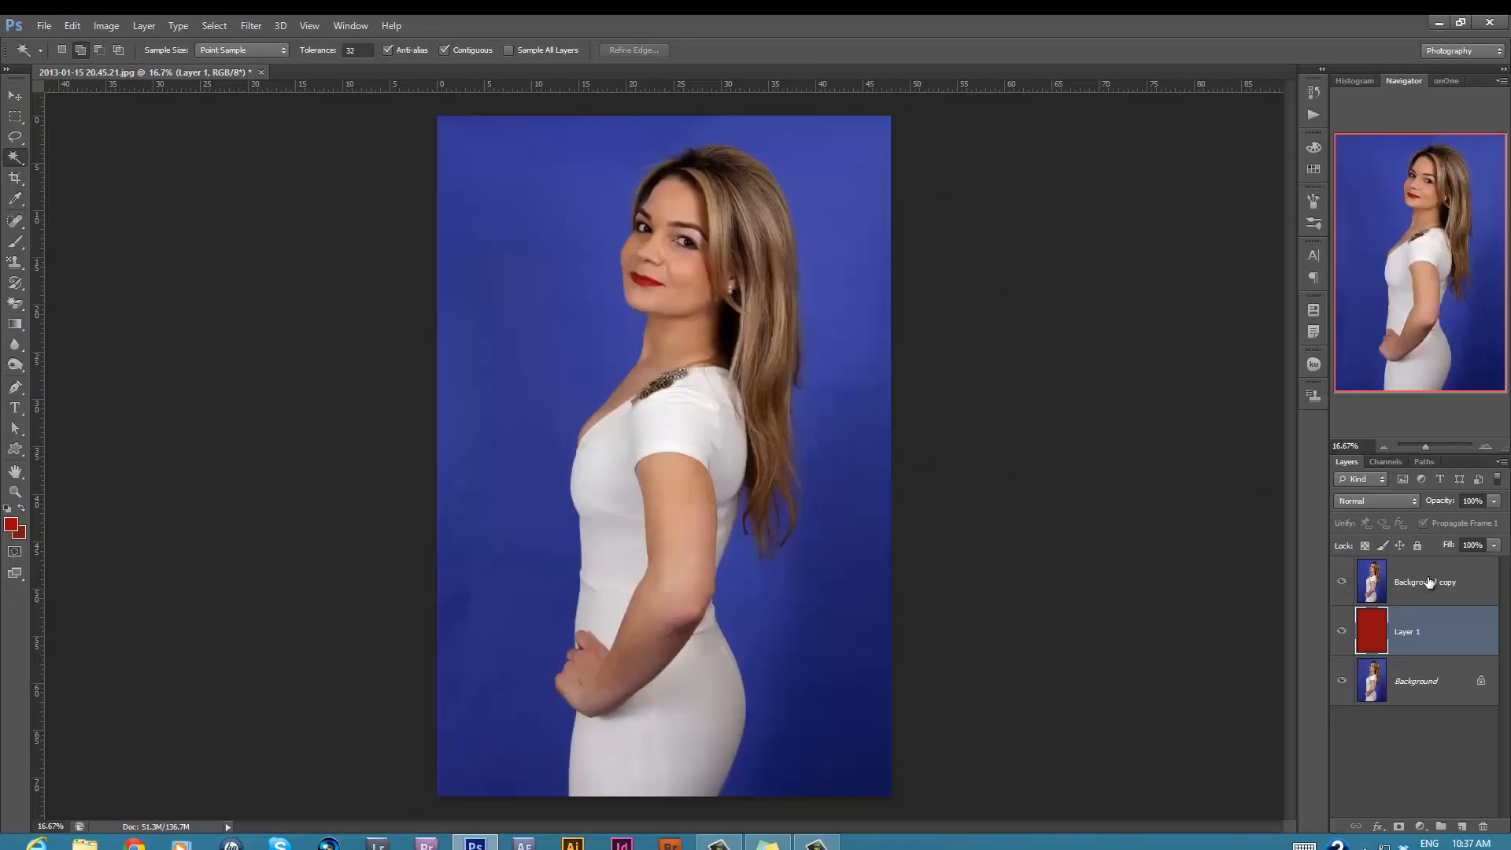
pyautogui.click(1429, 582)
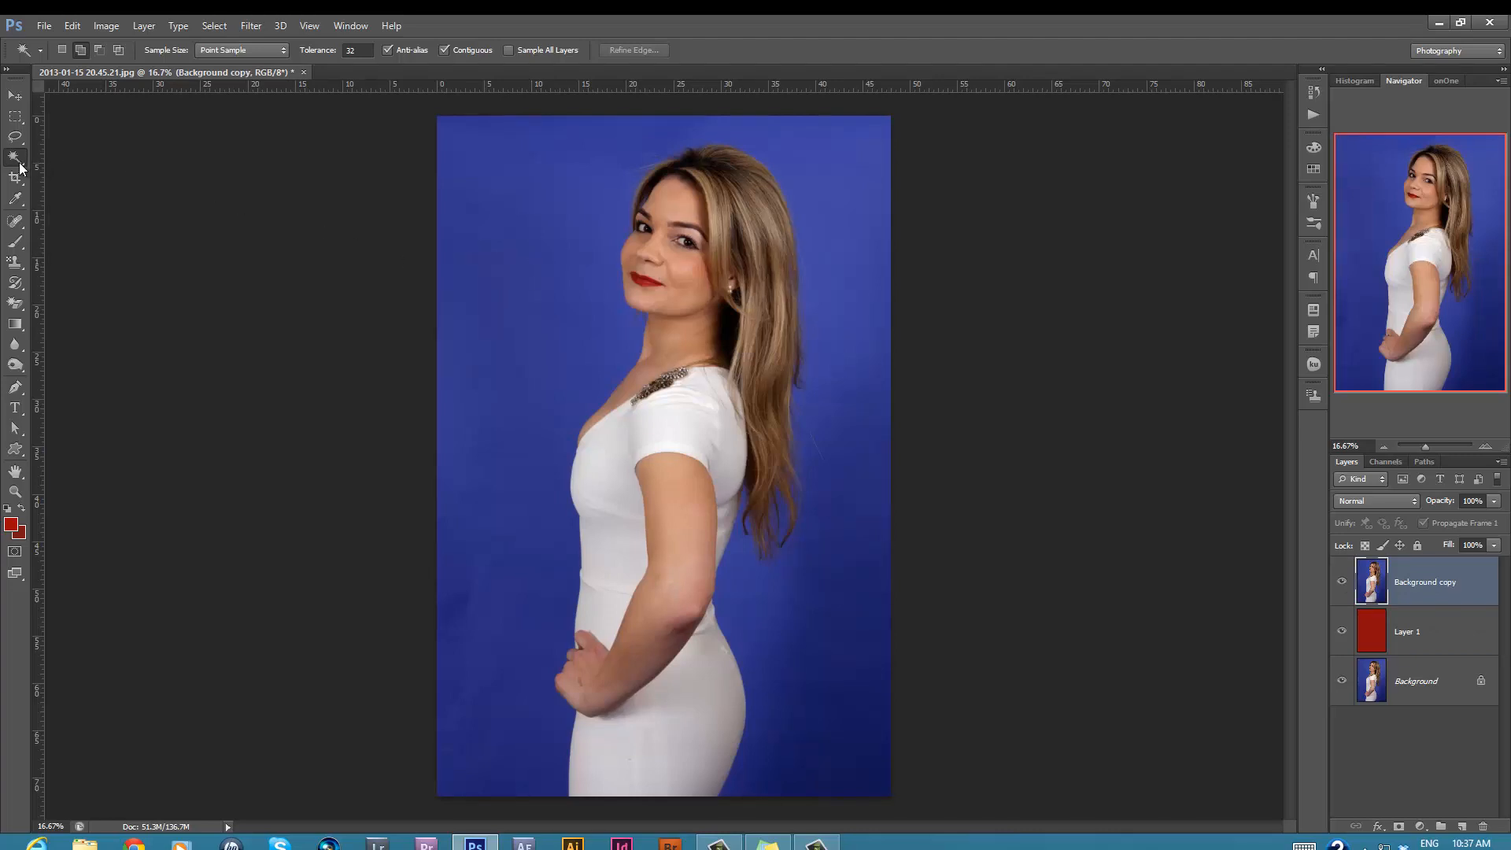
pyautogui.click(481, 262)
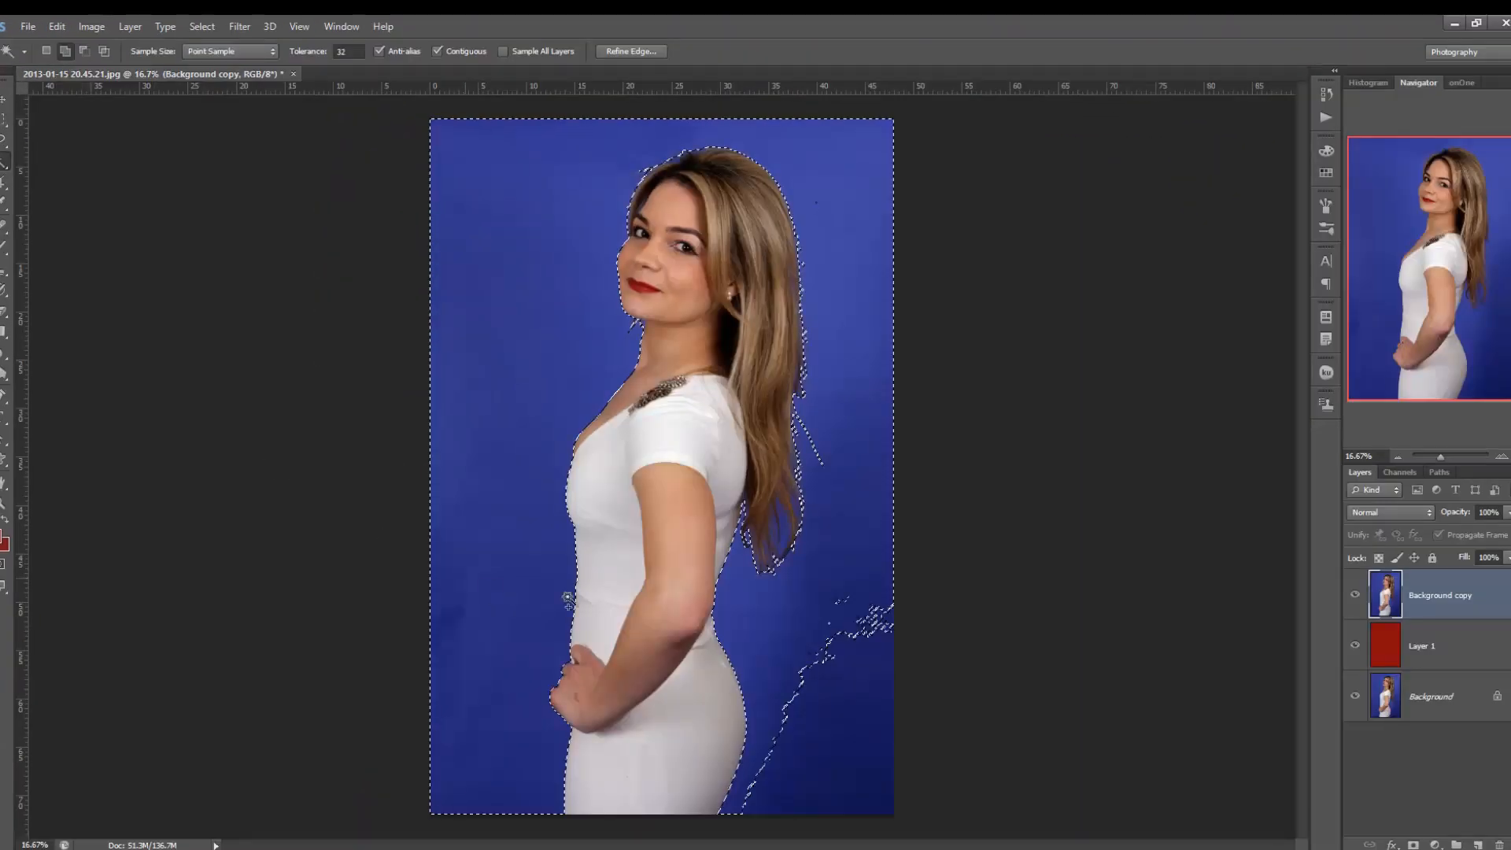
pyautogui.click(827, 730)
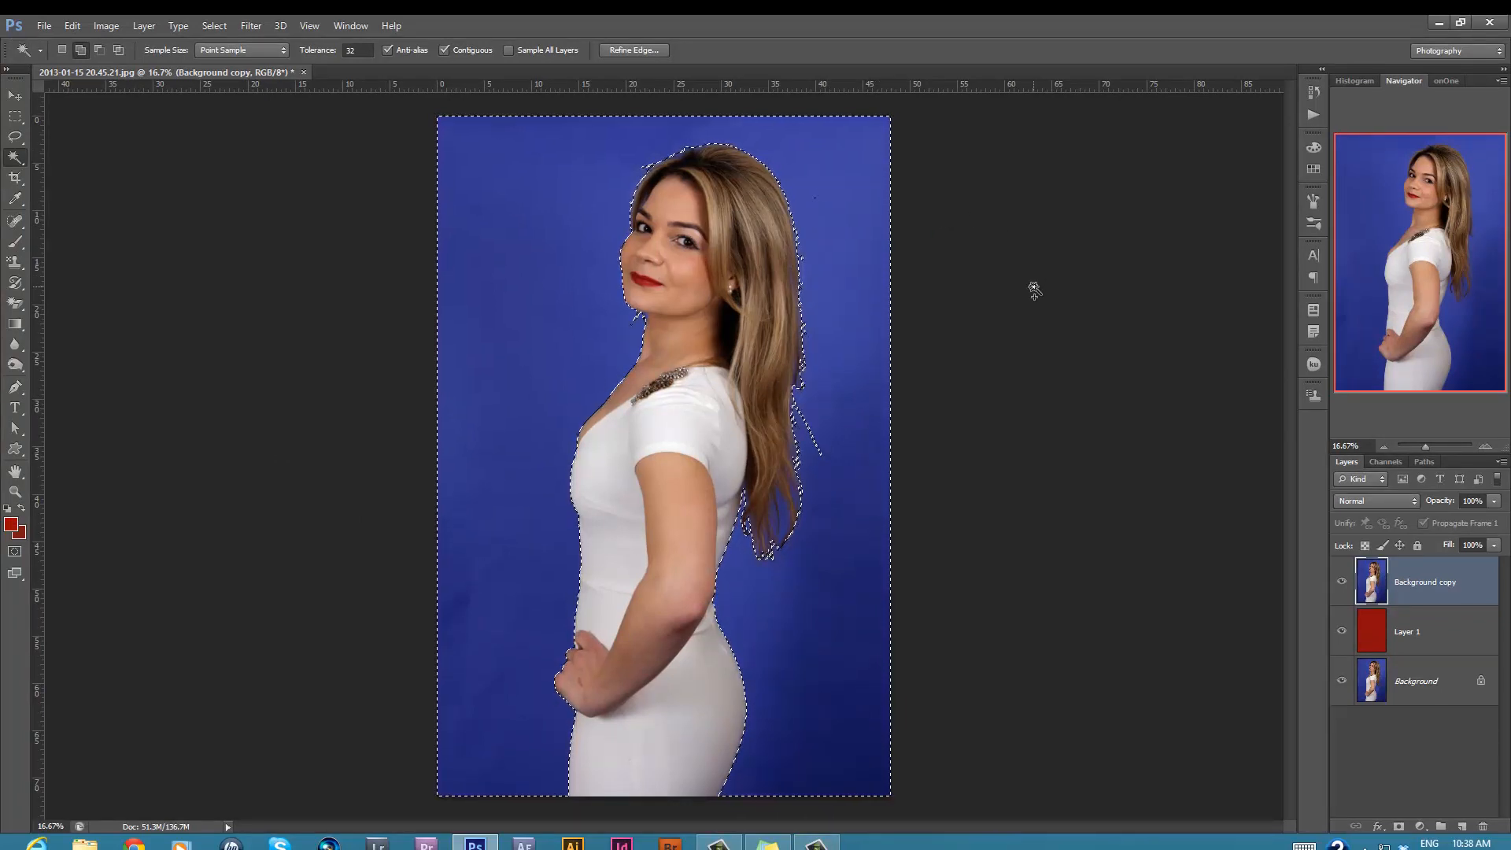
pyautogui.hotkey('ctrl', 'shift', 'i')
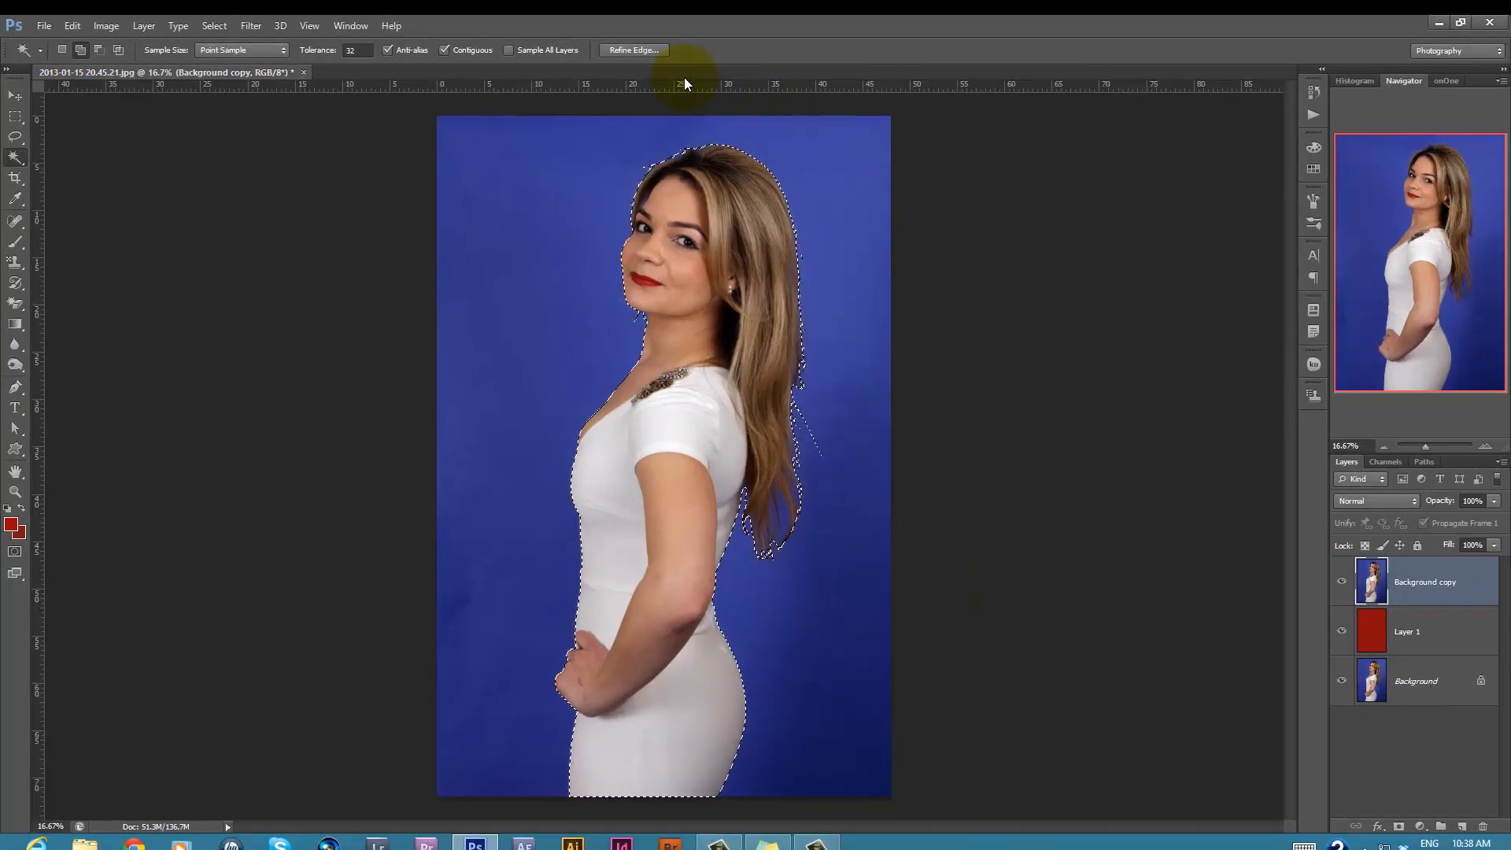
# Open Refine Edge for the selection, using the On Layers view and output to New Layer
pyautogui.click(636, 52)
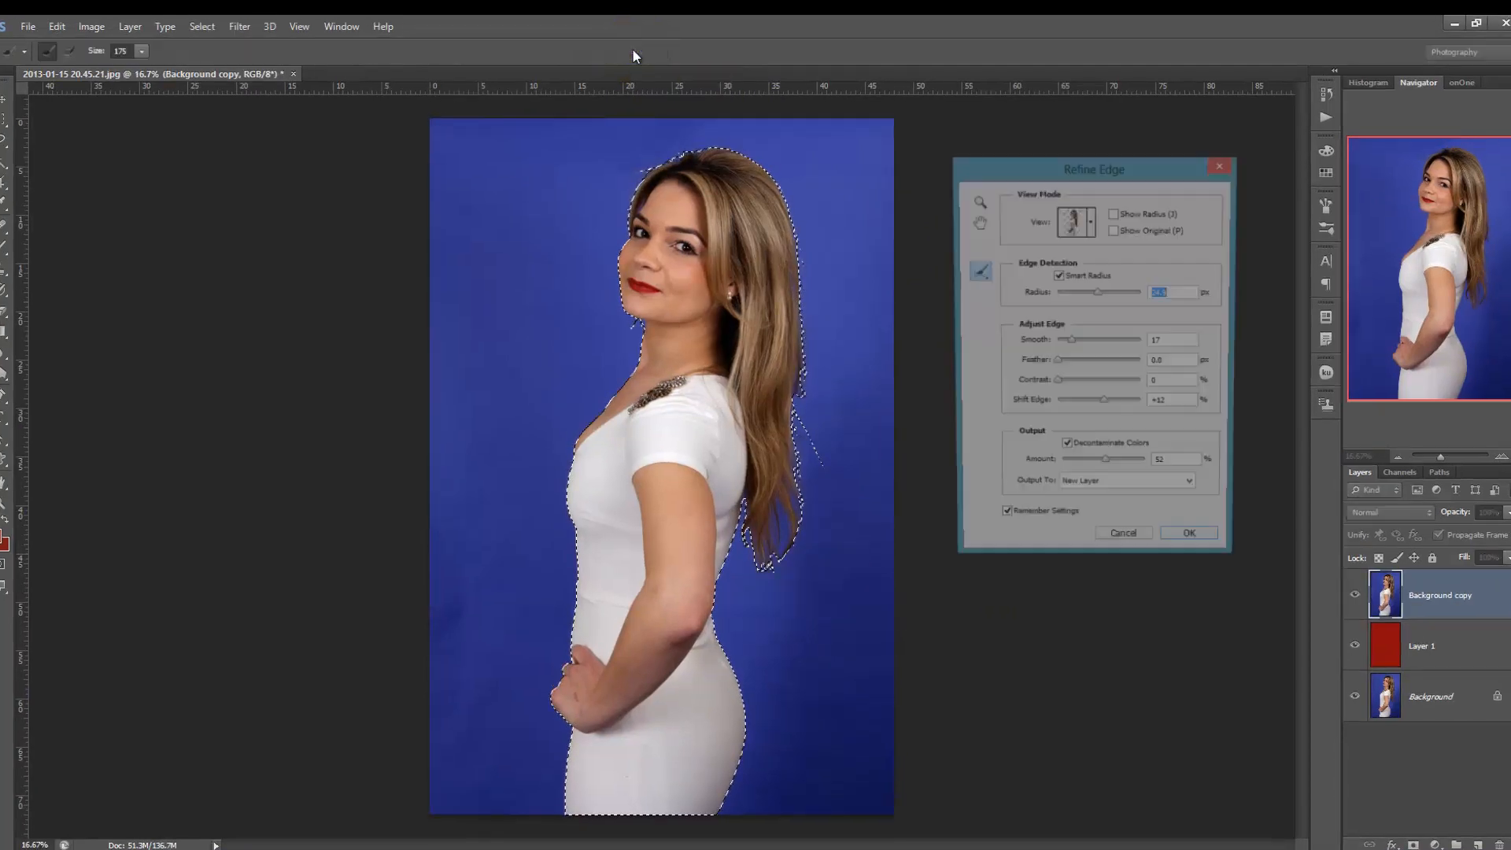
pyautogui.moveTo(1132, 164); pyautogui.dragTo(1151, 167)
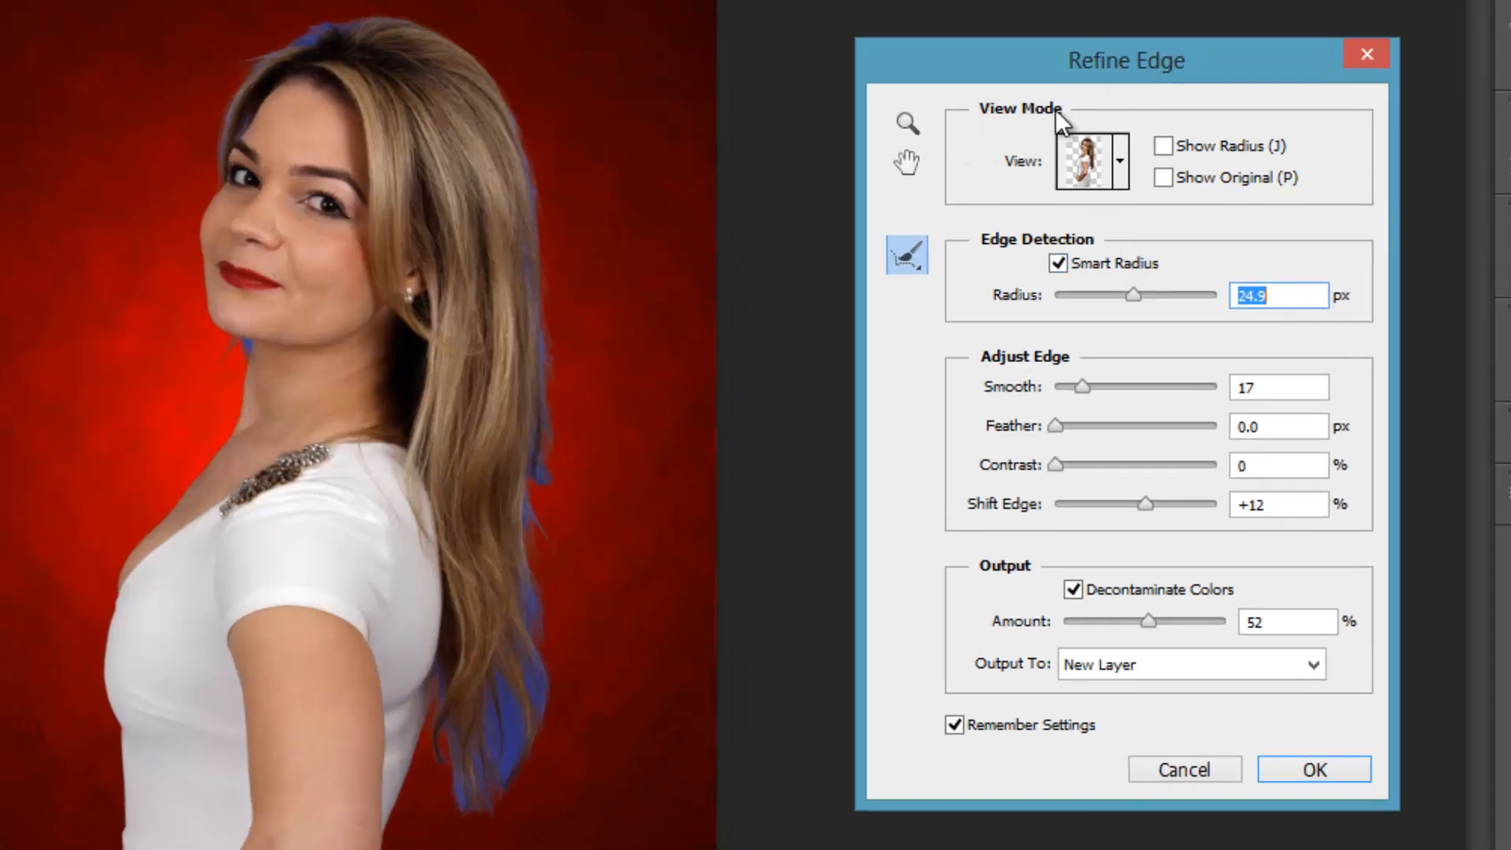
pyautogui.click(1121, 163)
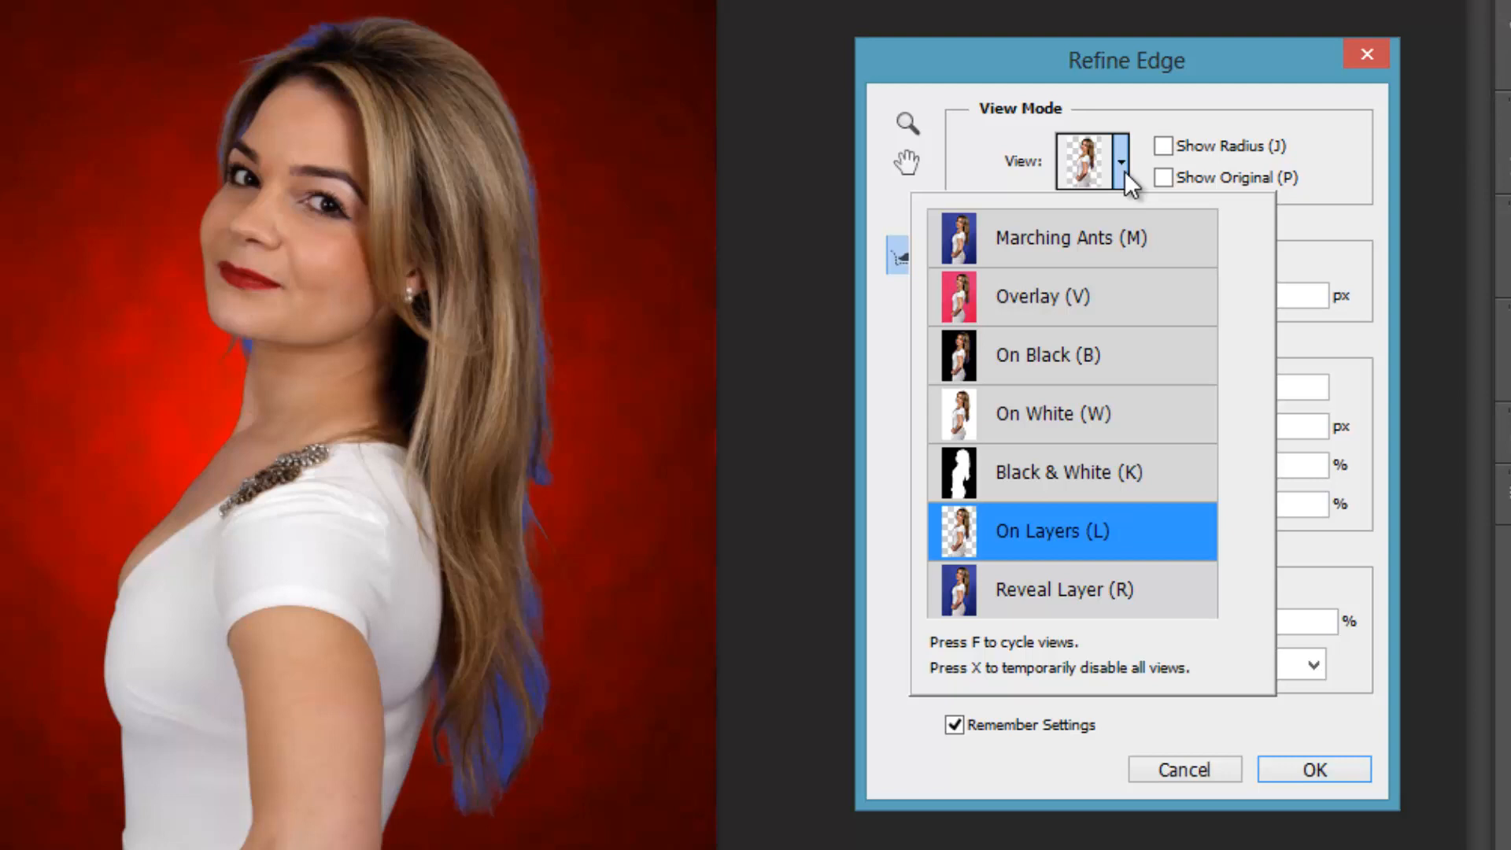
pyautogui.click(1076, 234)
pyautogui.click(1341, 153)
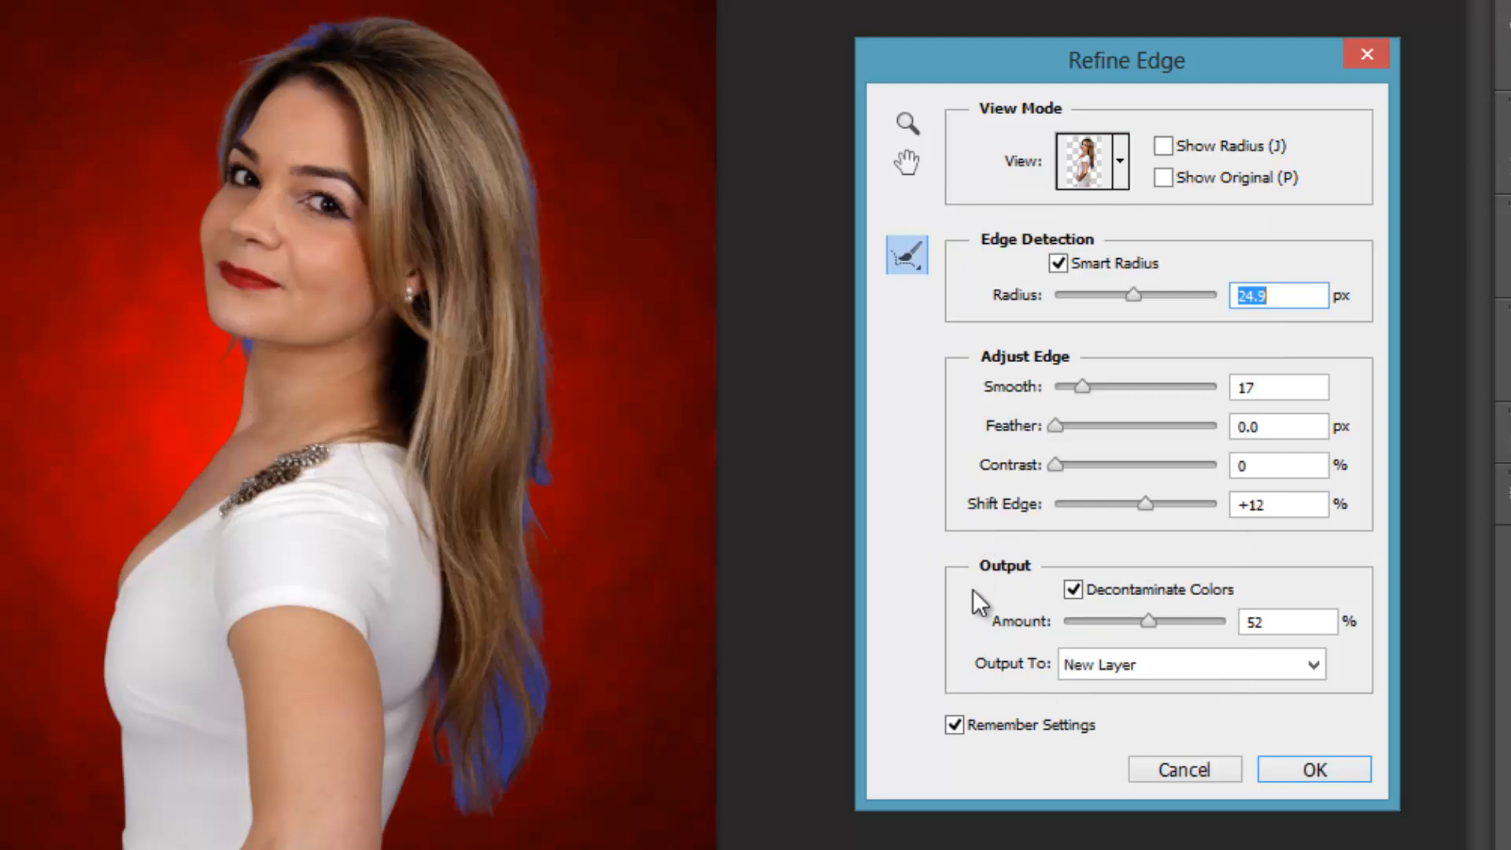
pyautogui.click(1312, 667)
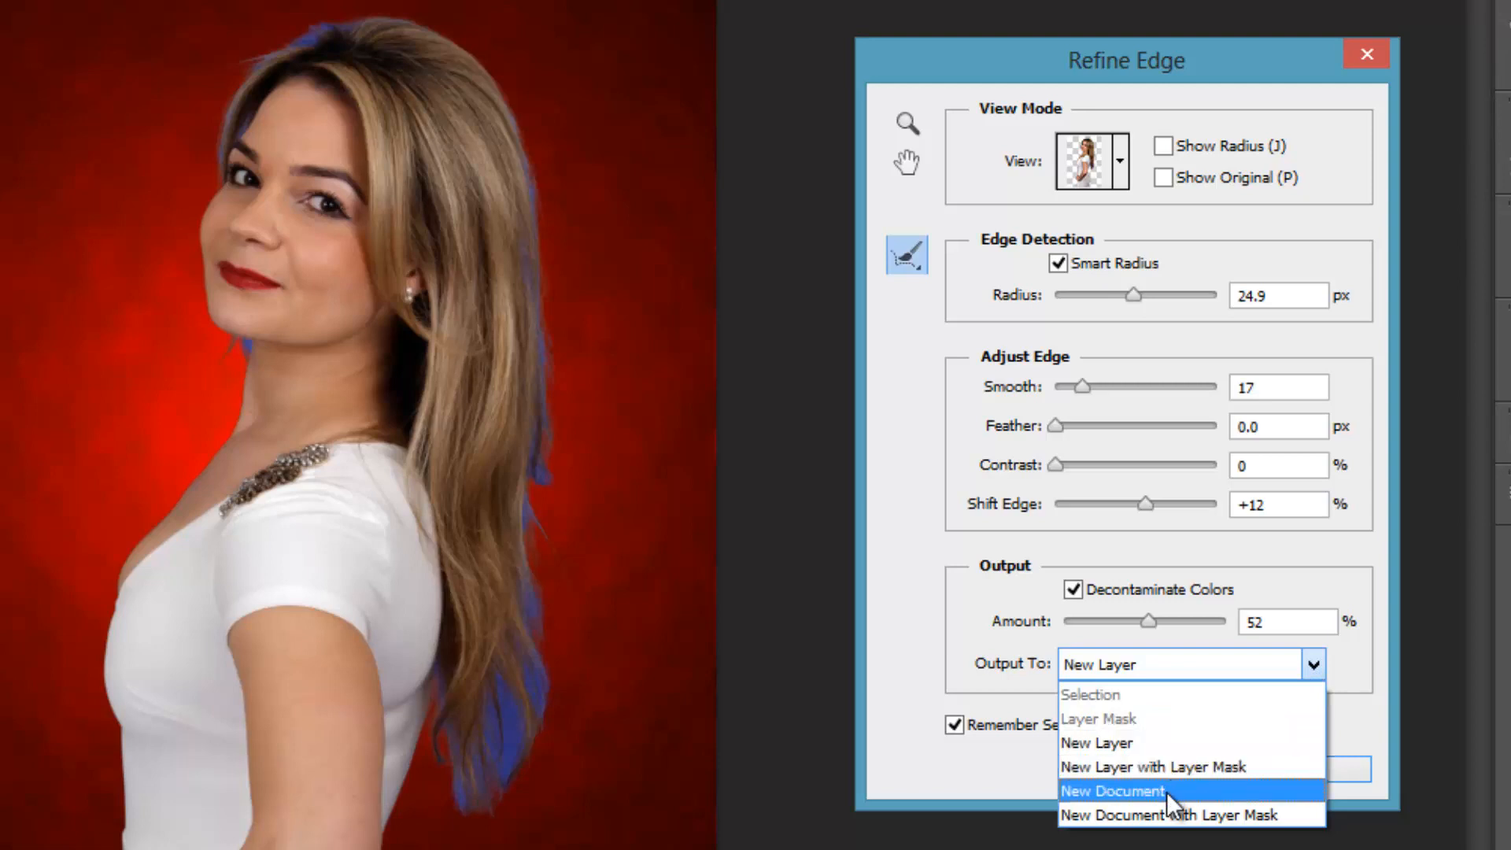
pyautogui.click(1108, 736)
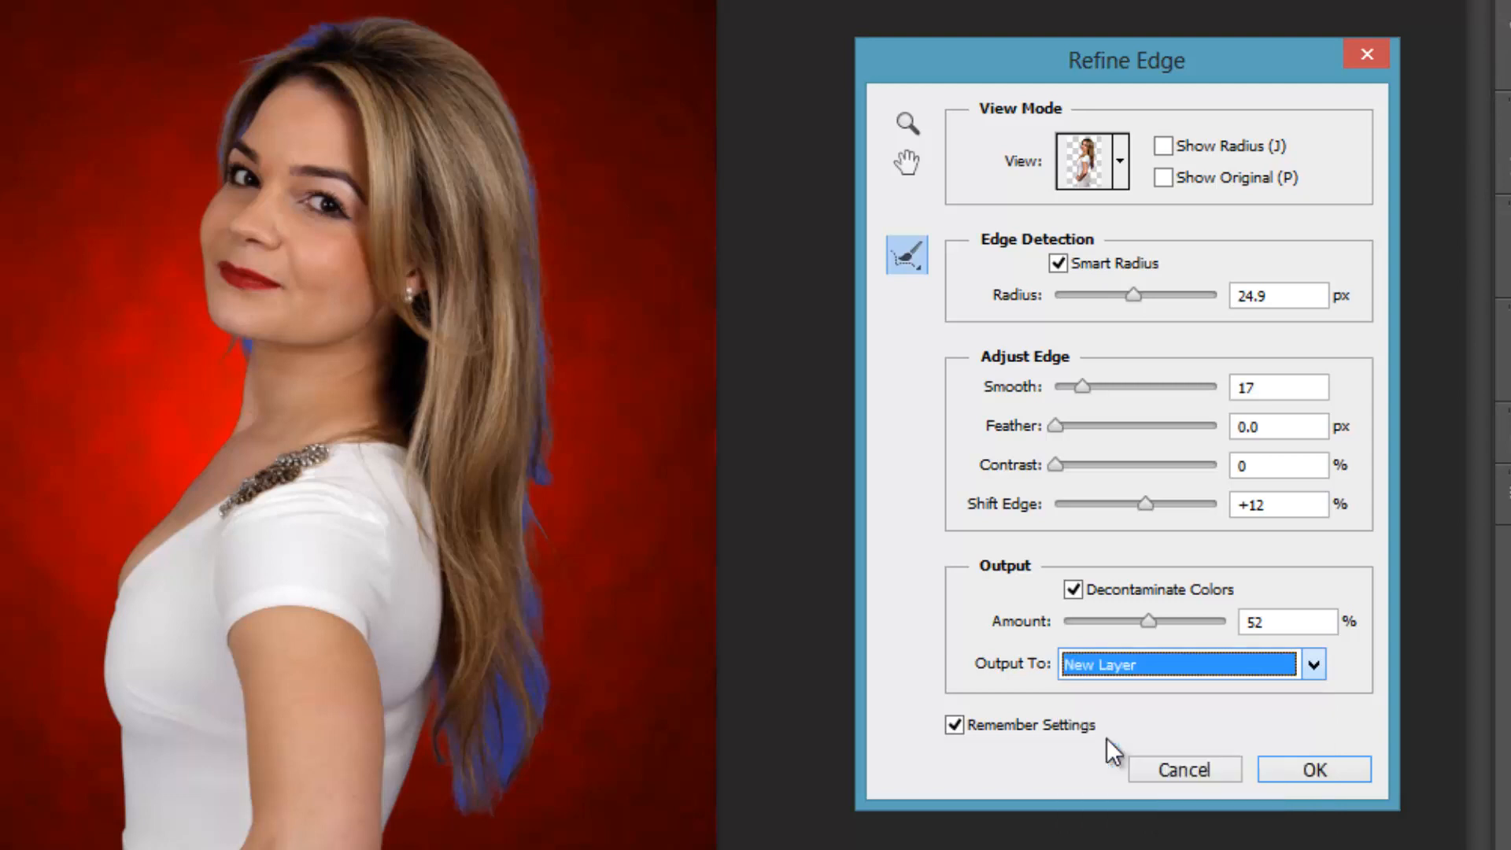
# Preview the edge detection radius around the woman's outline and return to the layered view
pyautogui.click(913, 251)
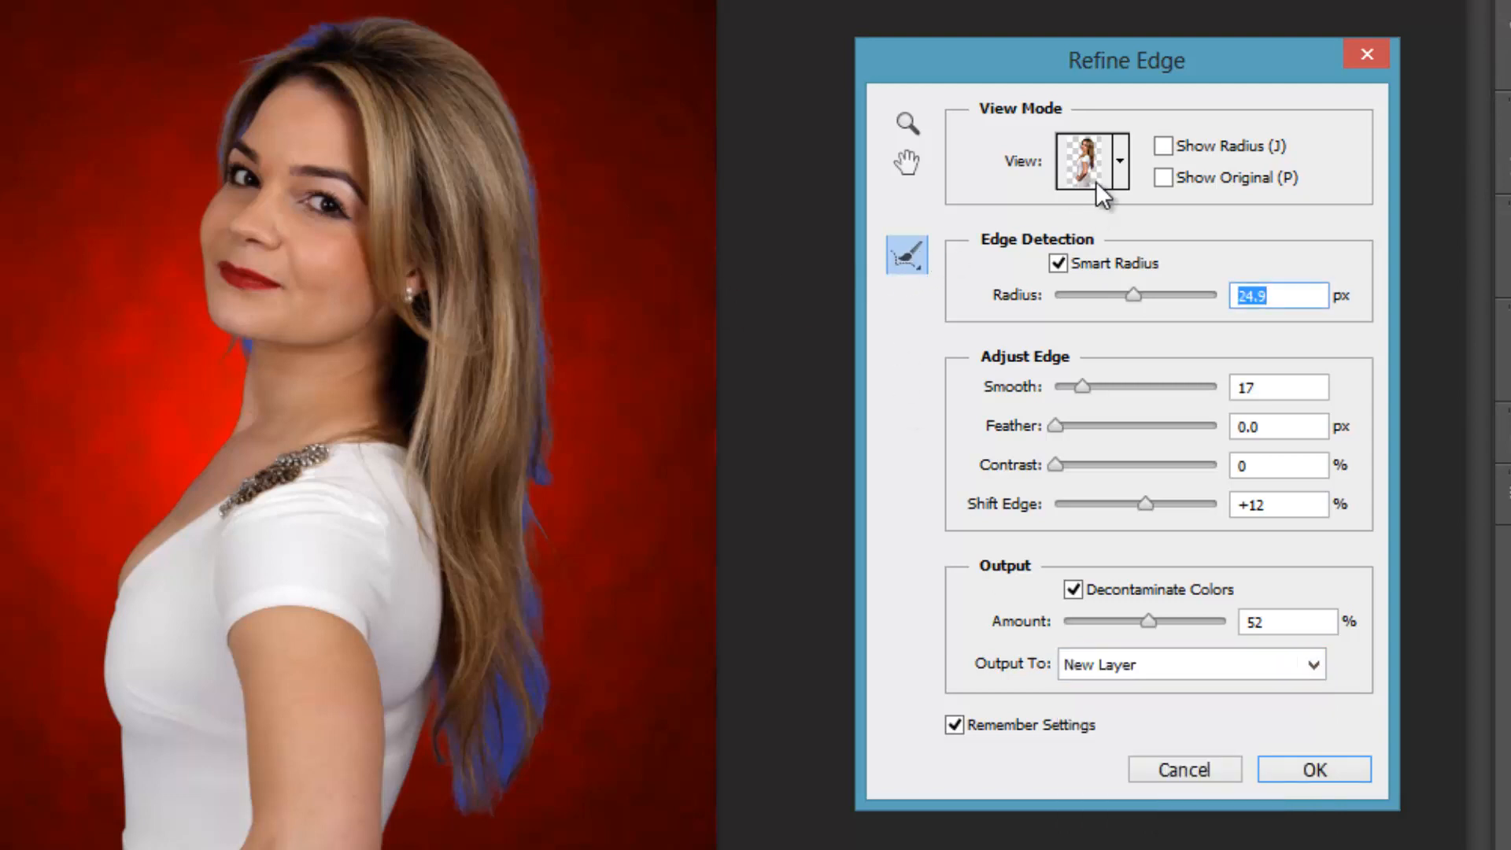
pyautogui.click(1161, 139)
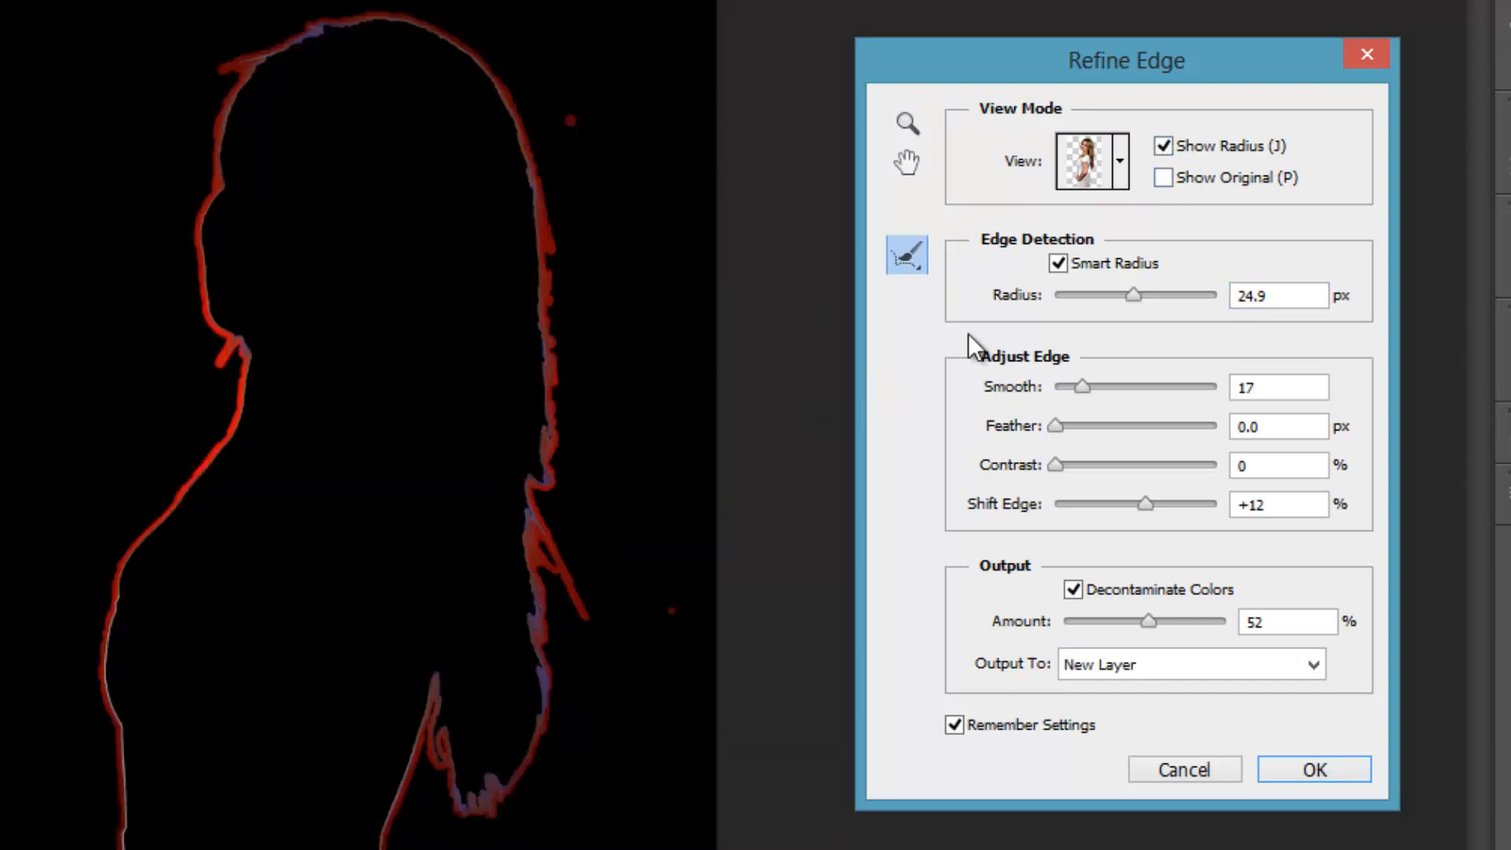
pyautogui.click(1163, 146)
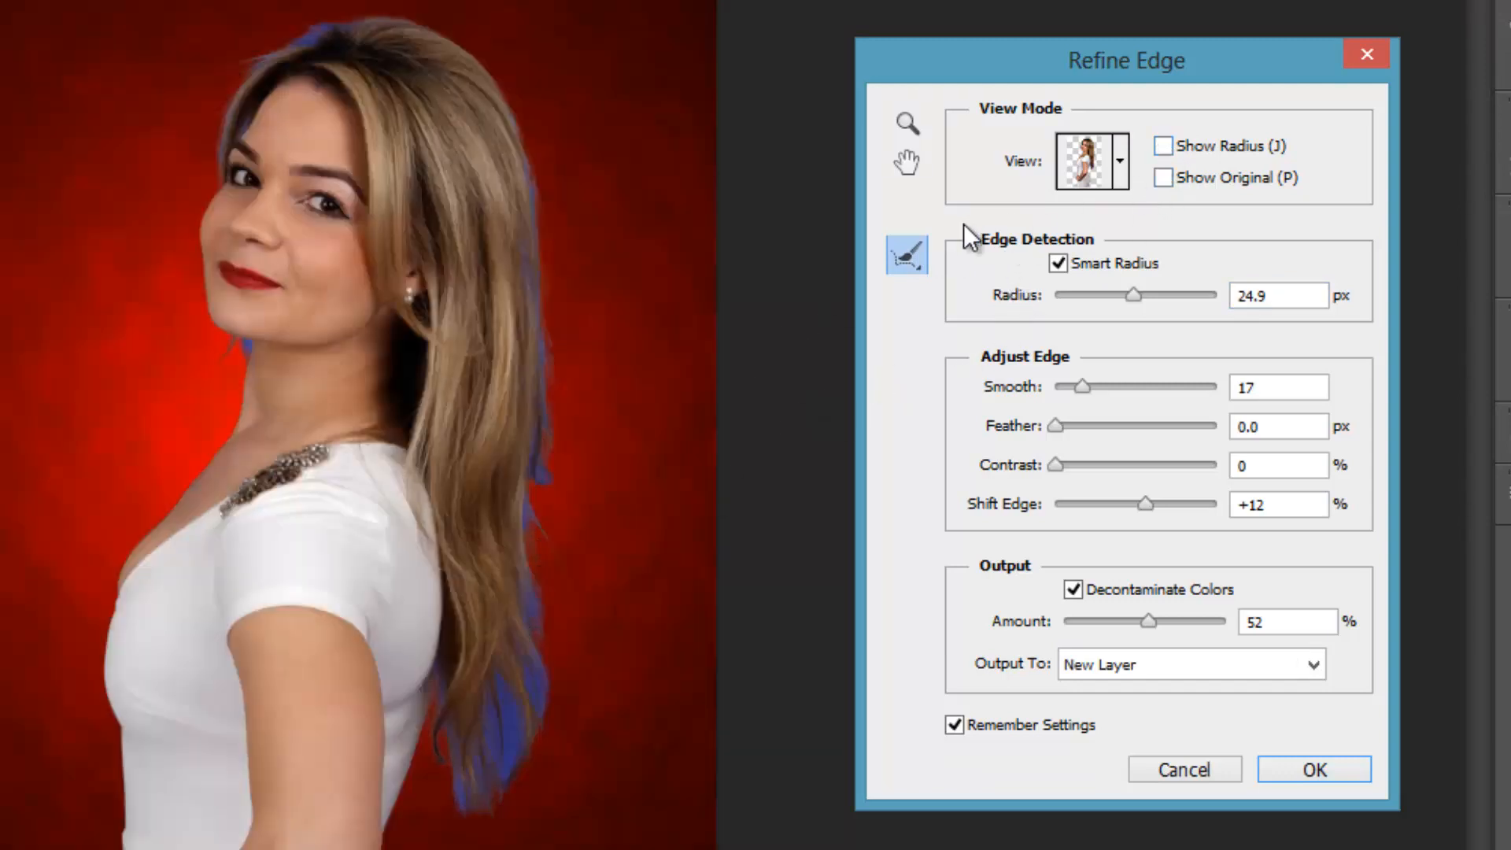
# Brush with the Refine Radius tool along the back and tips of the hair, over the head and below the chin
pyautogui.click(899, 259)
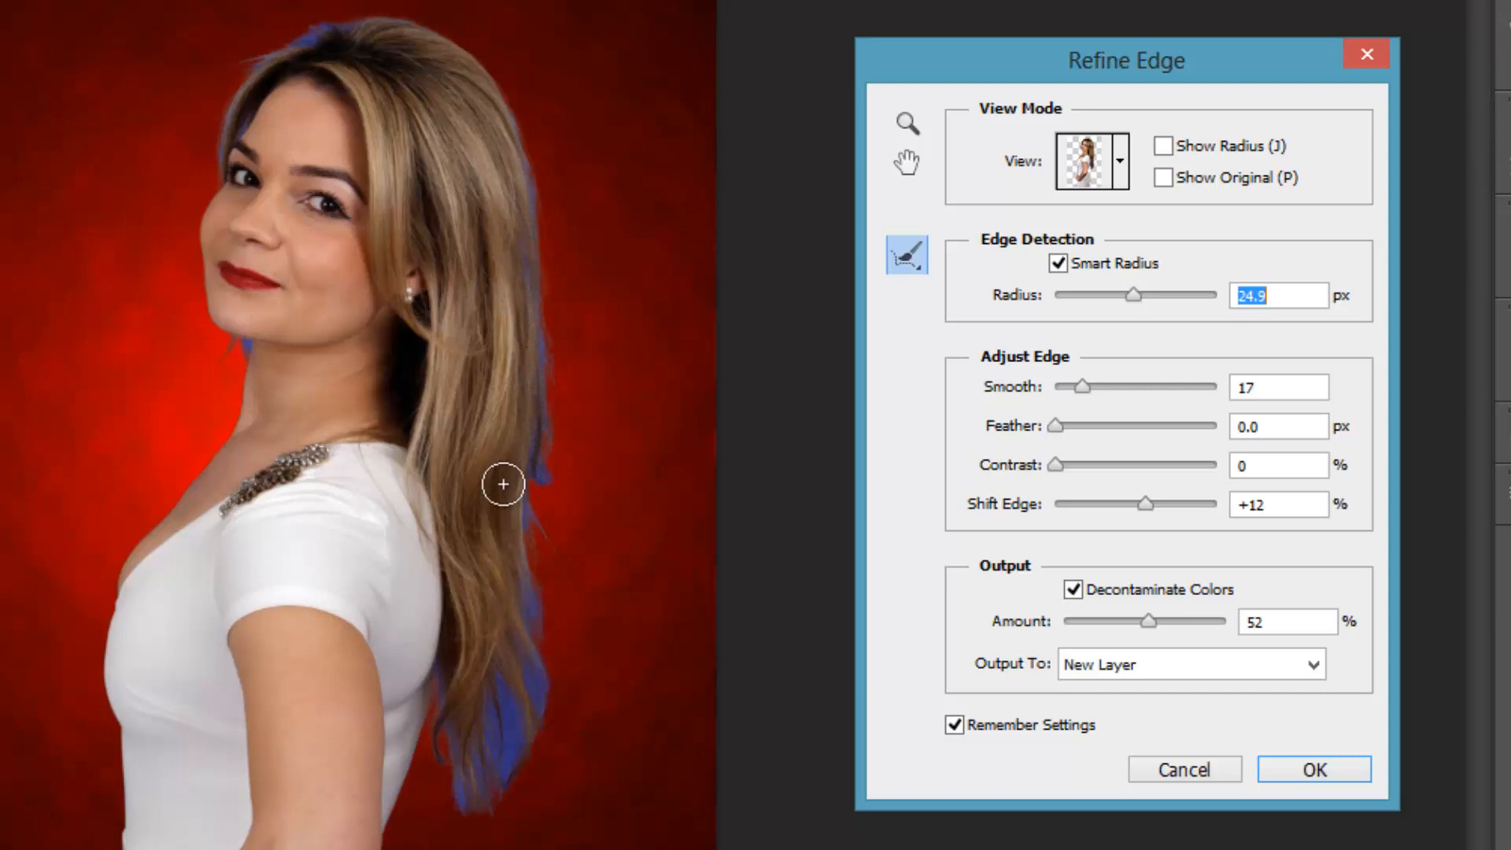
pyautogui.moveTo(523, 179); pyautogui.dragTo(544, 661)
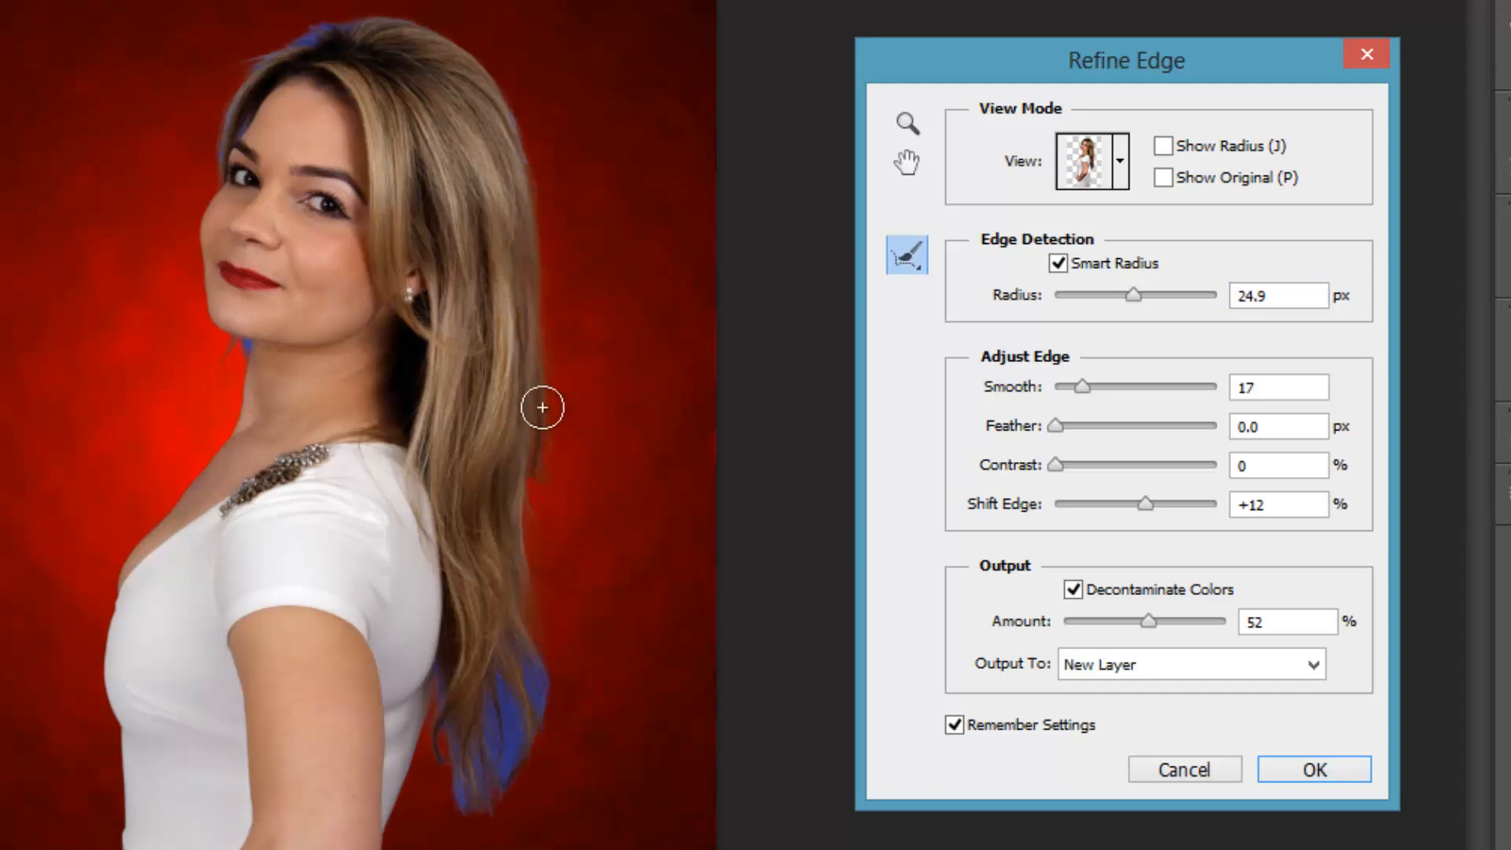
pyautogui.moveTo(515, 618)
pyautogui.mouseDown()
pyautogui.moveTo(519, 753)
pyautogui.moveTo(504, 770)
pyautogui.moveTo(502, 691)
pyautogui.moveTo(472, 710)
pyautogui.moveTo(457, 754)
pyautogui.mouseUp()
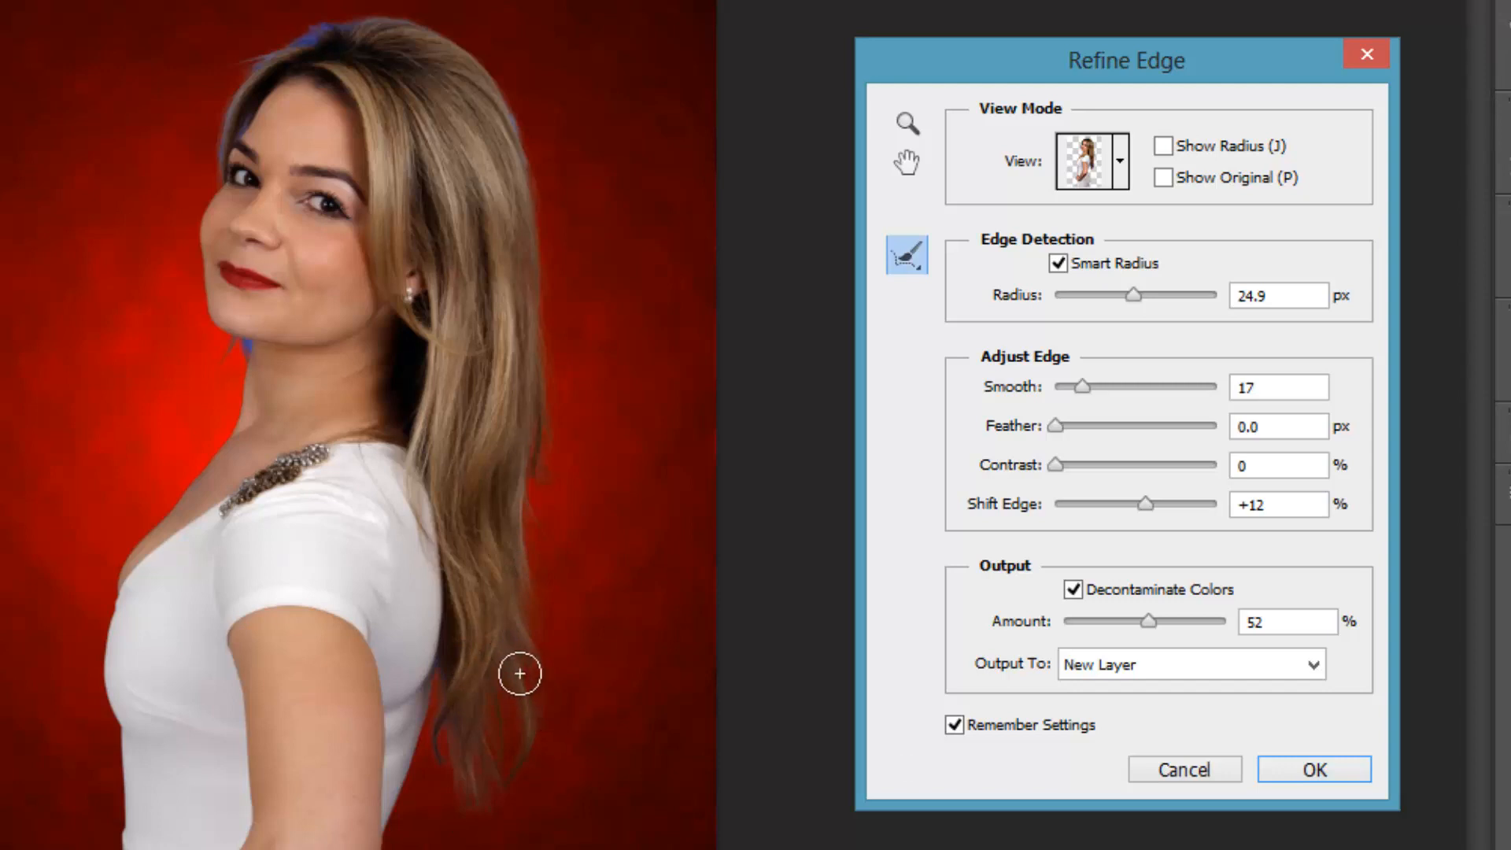
pyautogui.moveTo(519, 167)
pyautogui.mouseDown()
pyautogui.moveTo(407, 37)
pyautogui.moveTo(349, 23)
pyautogui.moveTo(265, 59)
pyautogui.moveTo(197, 157)
pyautogui.mouseUp()
pyautogui.moveTo(202, 364); pyautogui.dragTo(224, 352)
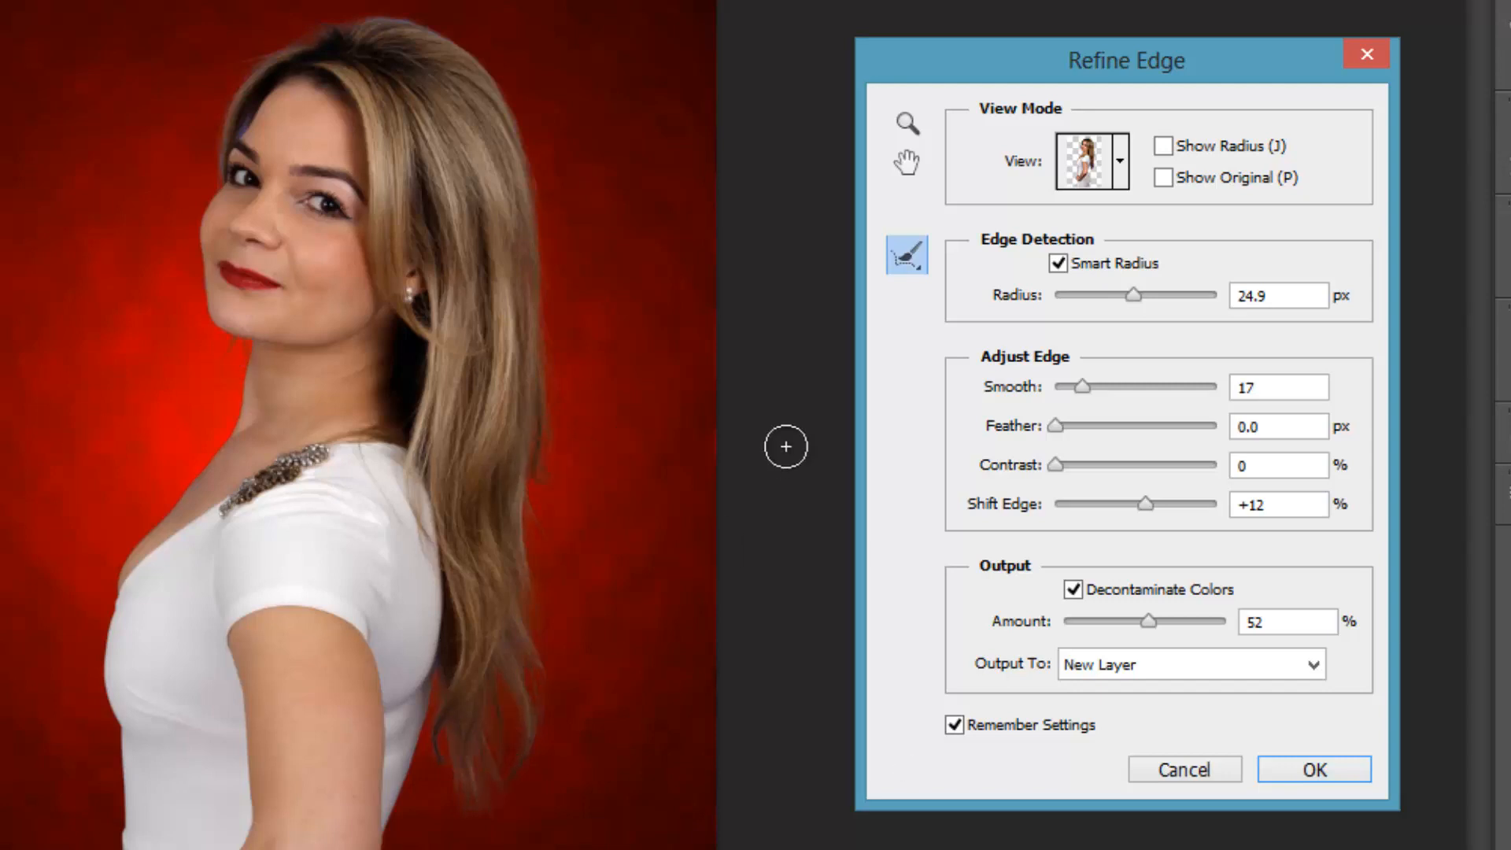
# Set the edge radius to 3.5 px, Smooth to 16, Feather to 1.6 px and Contrast to 0%
pyautogui.moveTo(1136, 300); pyautogui.dragTo(1088, 300)
pyautogui.moveTo(1078, 391); pyautogui.dragTo(1067, 463)
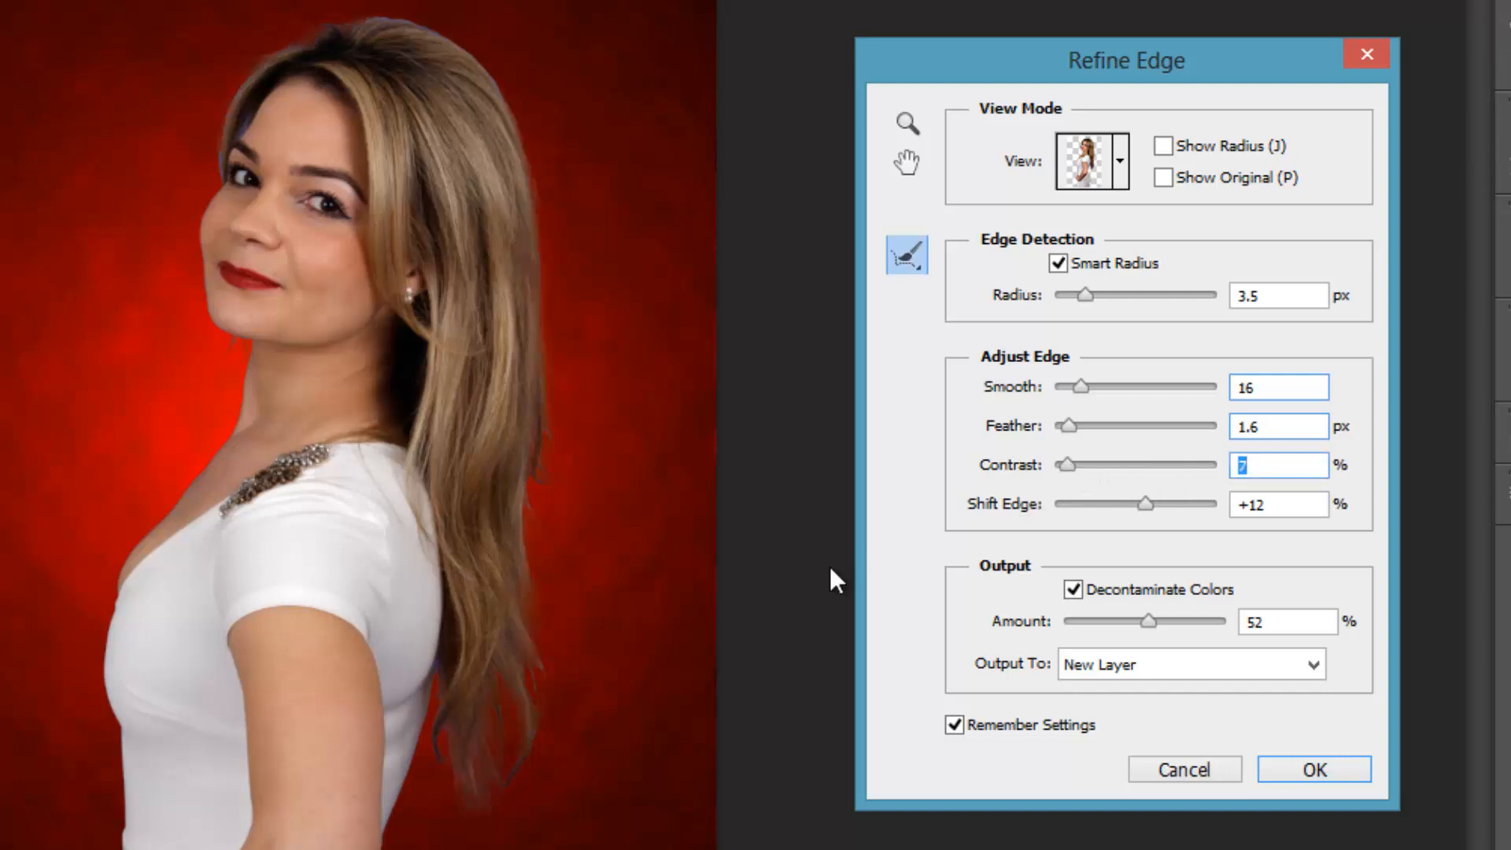
pyautogui.moveTo(1071, 466); pyautogui.dragTo(1055, 469)
# Test extreme negative and positive Shift Edge values on the cutout, and set Shift Edge to +8%
pyautogui.moveTo(1145, 502); pyautogui.dragTo(1073, 501)
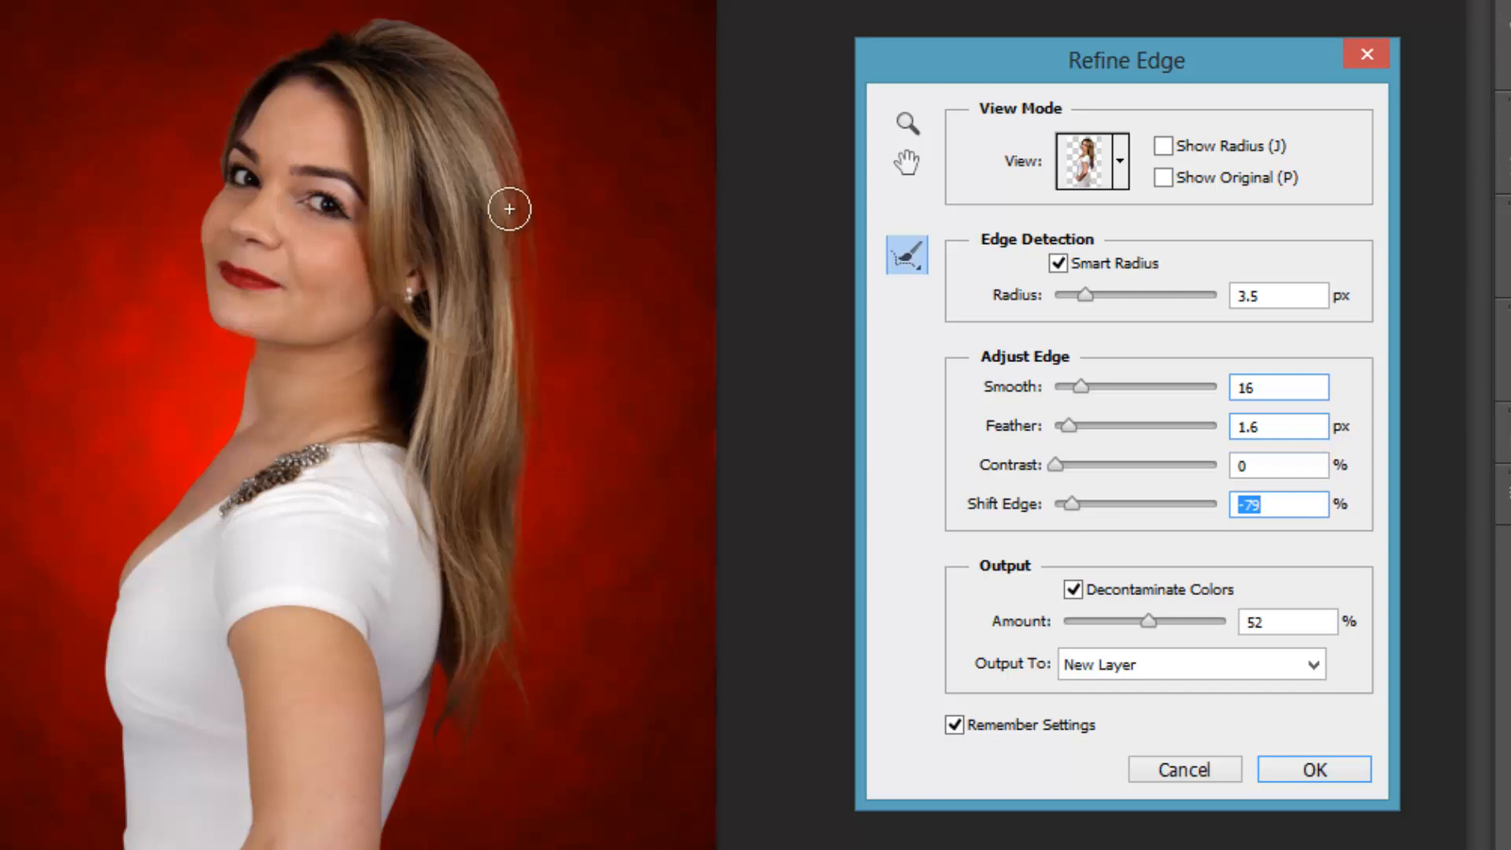
pyautogui.moveTo(1072, 505); pyautogui.dragTo(1226, 503)
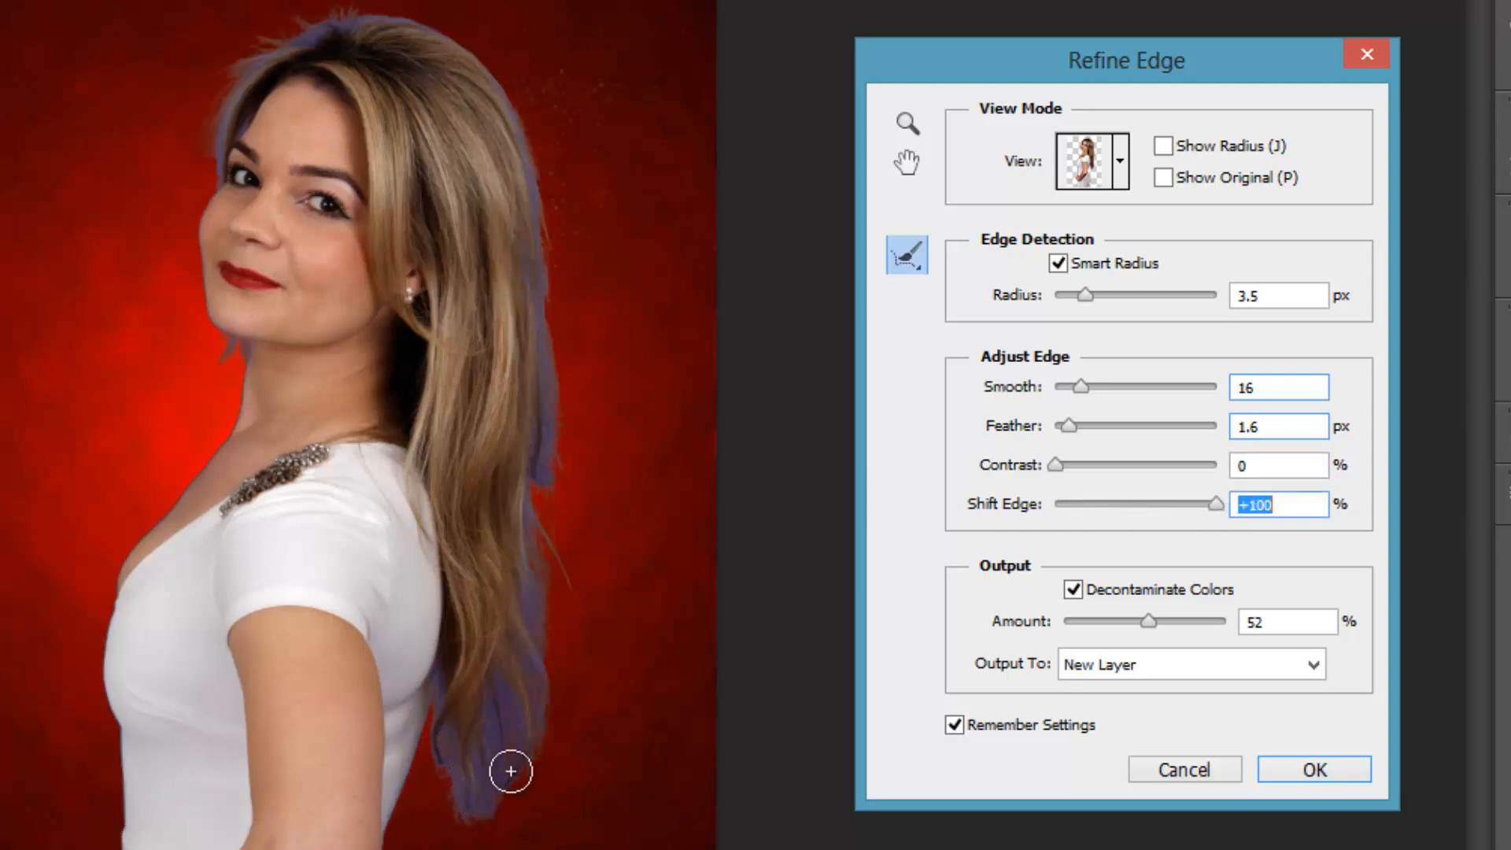
pyautogui.moveTo(1216, 504); pyautogui.dragTo(1143, 503)
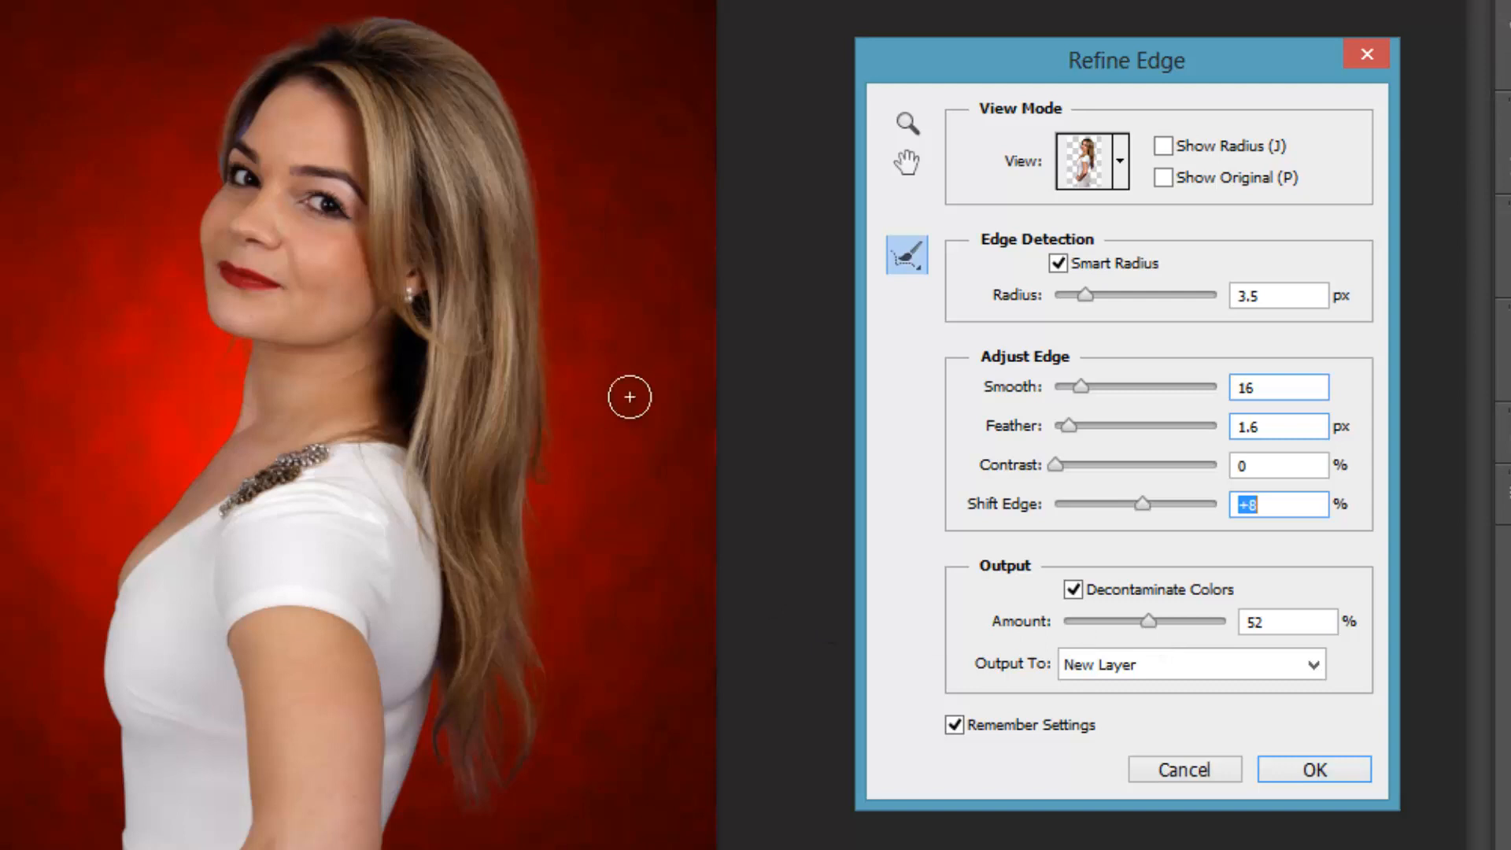
# Lower the Decontaminate Colors amount and apply the refined edge, outputting the cutout to a new layer
pyautogui.moveTo(1146, 617); pyautogui.dragTo(1055, 636)
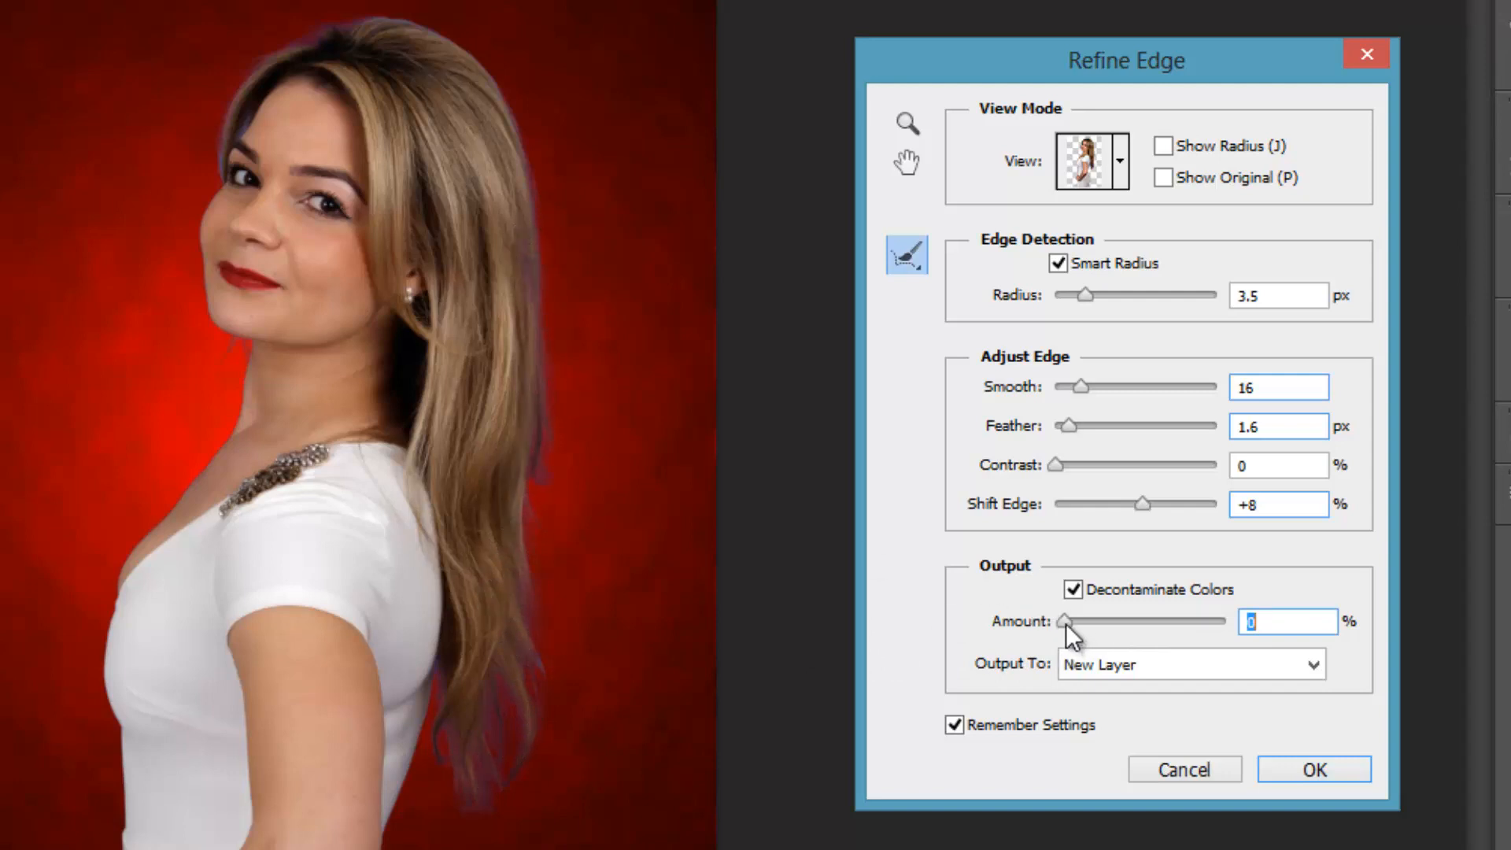
pyautogui.moveTo(1065, 623); pyautogui.dragTo(1122, 620)
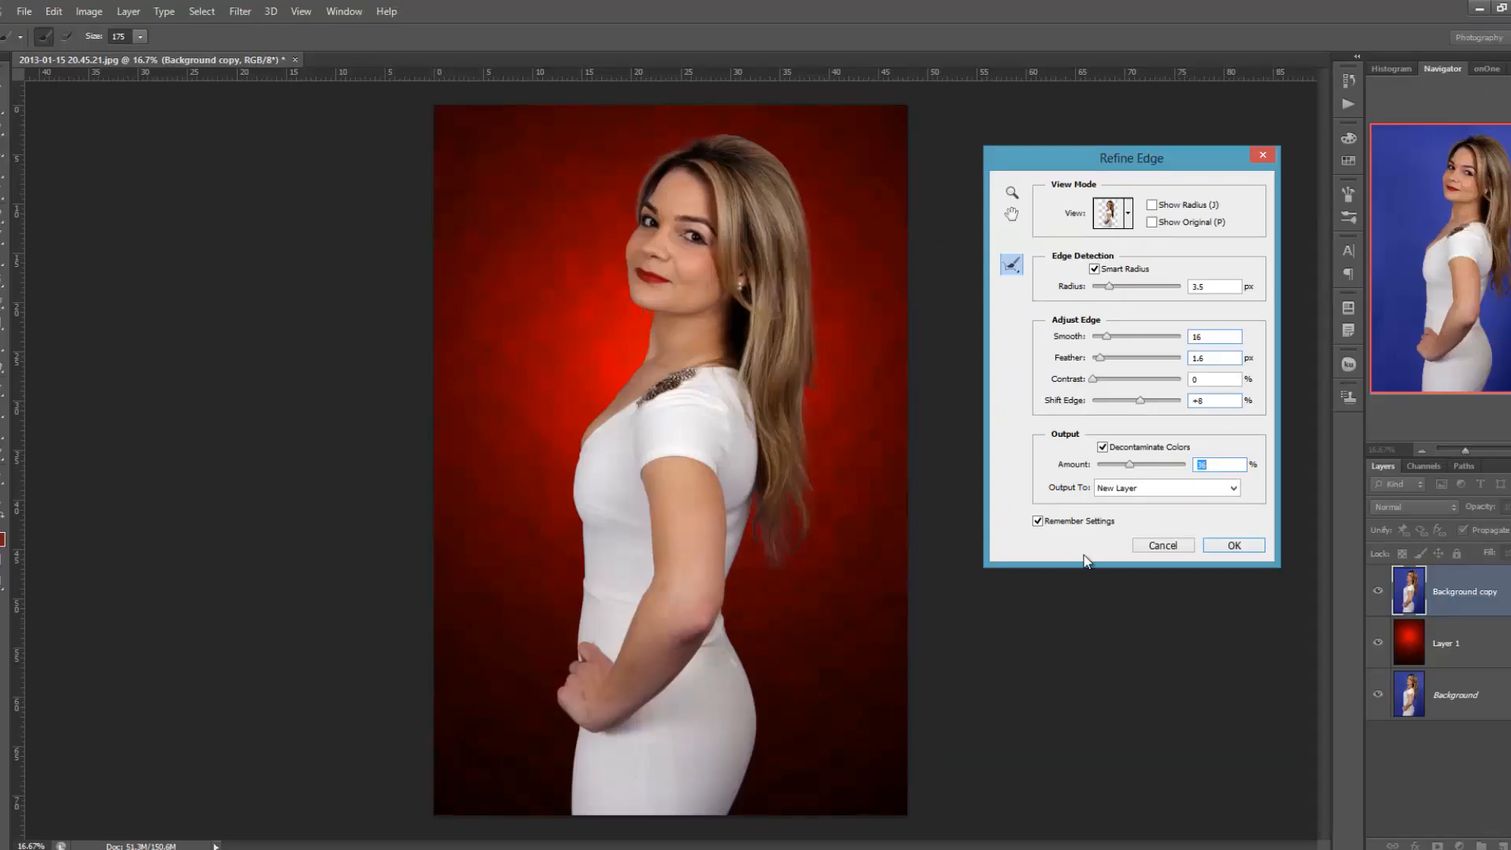
pyautogui.click(1234, 545)
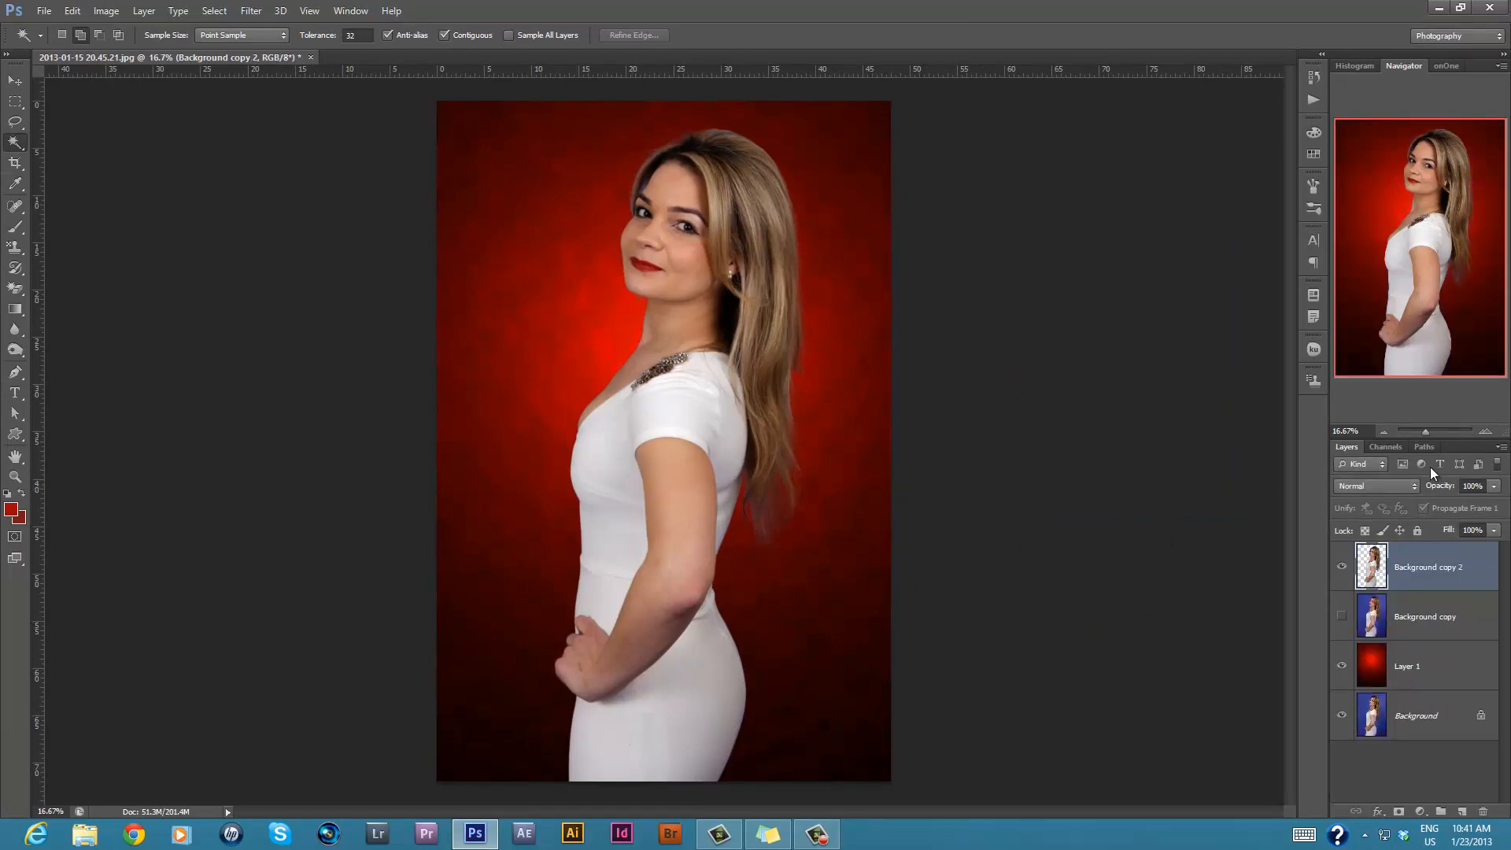
# Examine the cutout's hair edges against the red background up close, from the head down to the hair tips
pyautogui.click(1485, 432)
pyautogui.click(1485, 432)
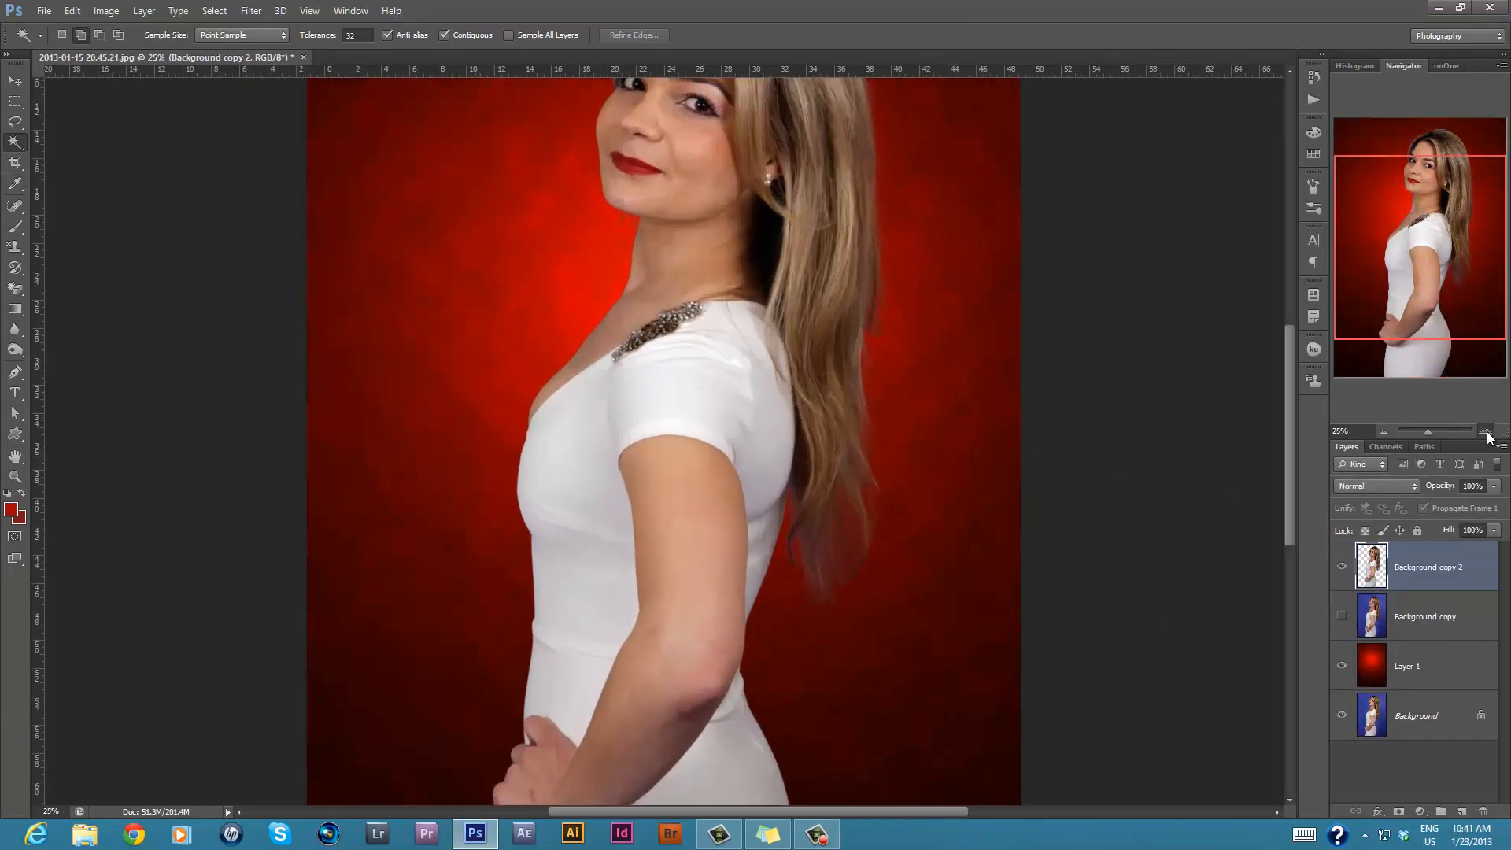
pyautogui.moveTo(799, 206); pyautogui.dragTo(862, 555)
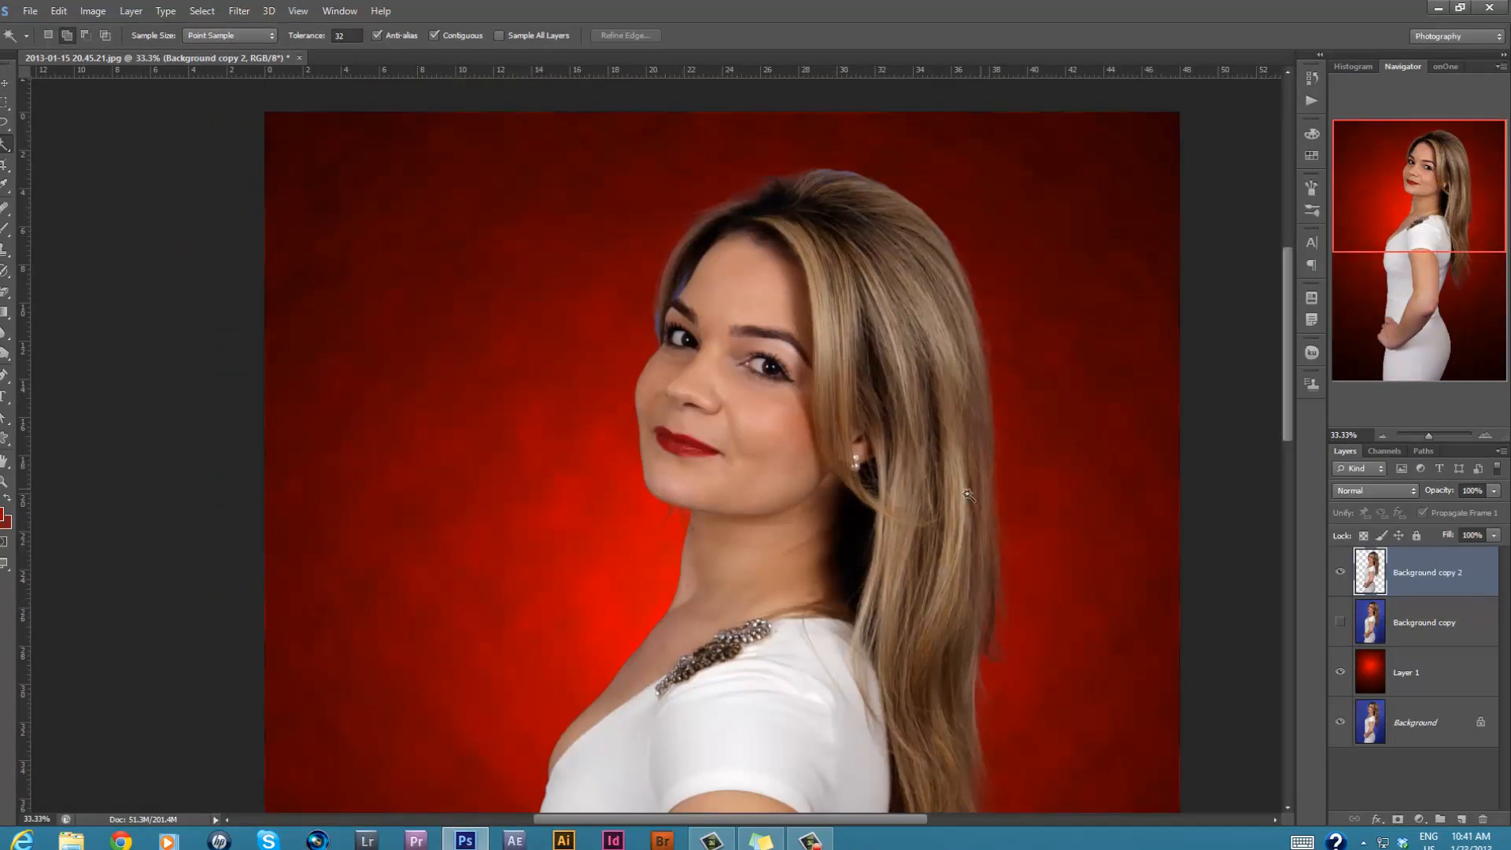
pyautogui.moveTo(872, 397); pyautogui.dragTo(738, 211)
pyautogui.moveTo(858, 568); pyautogui.dragTo(765, 361)
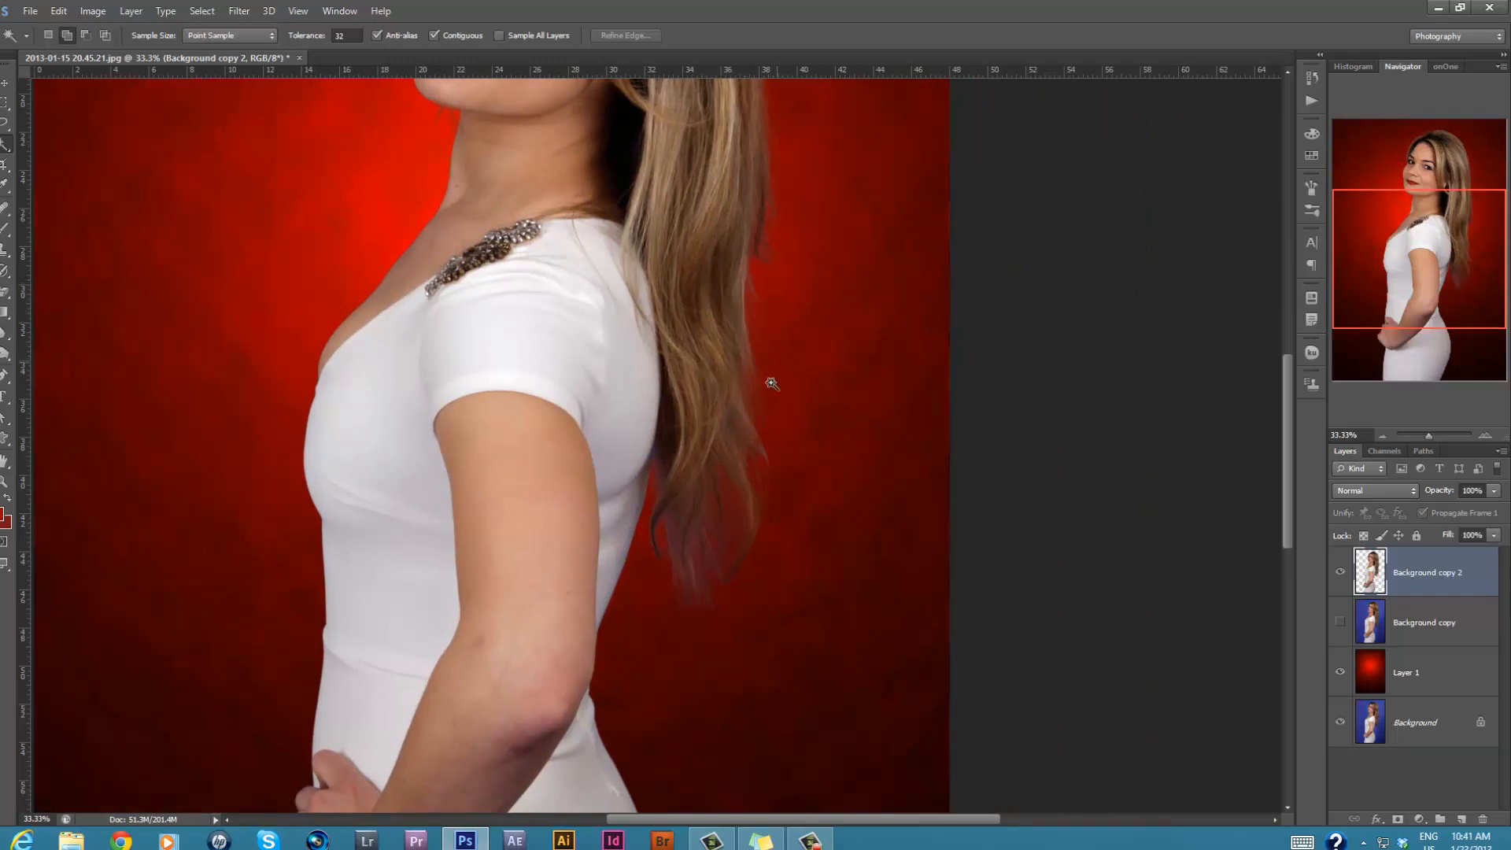
pyautogui.hotkey('ctrl', '-')
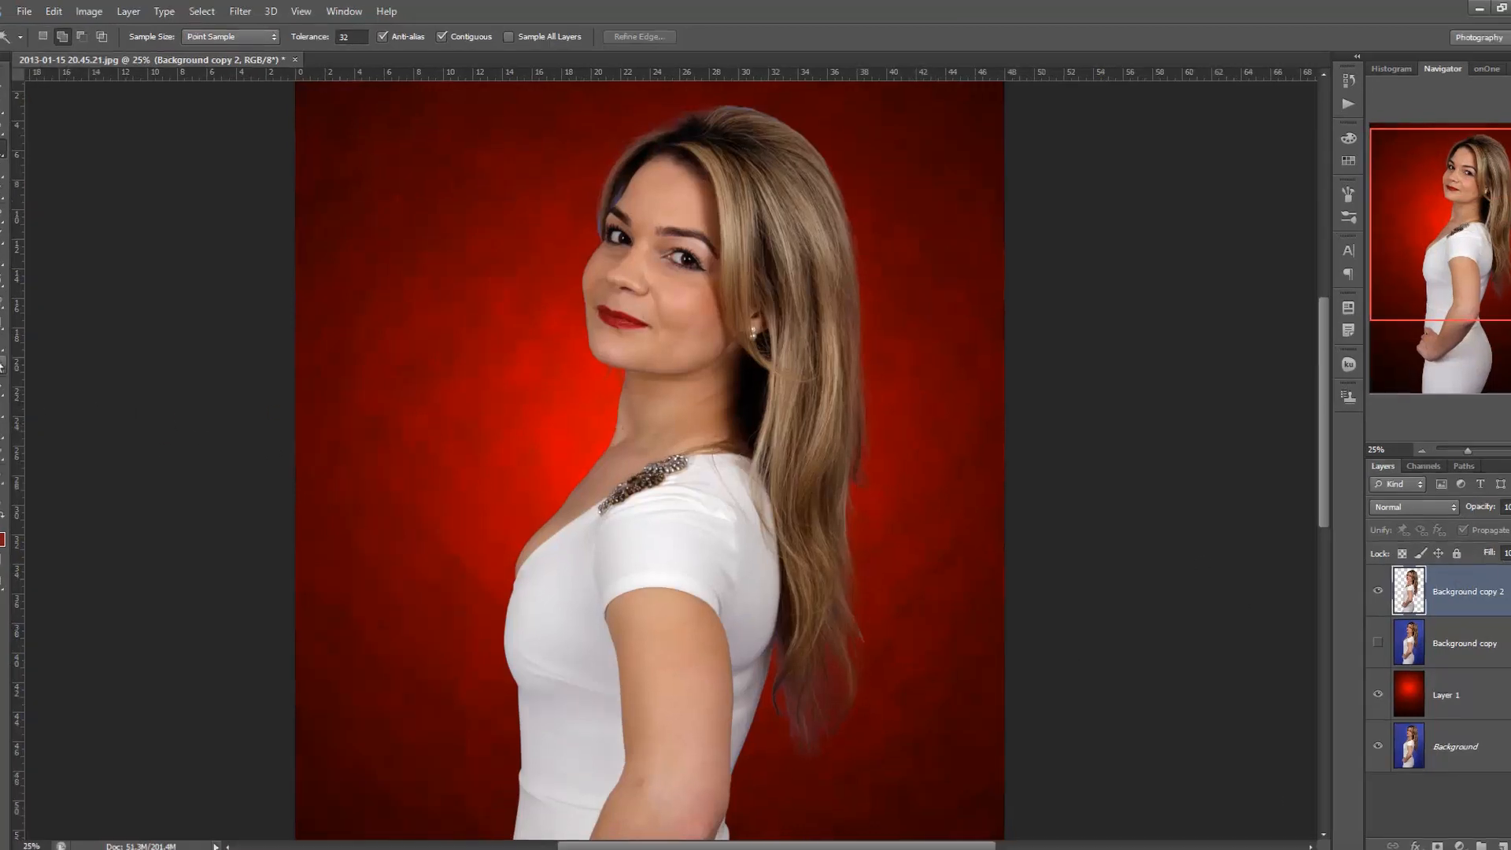
# Darken the tips of the hair with the Burn tool, using the Shadows range, 6% exposure and a 400 px brush
pyautogui.click(15, 350)
pyautogui.click(56, 366)
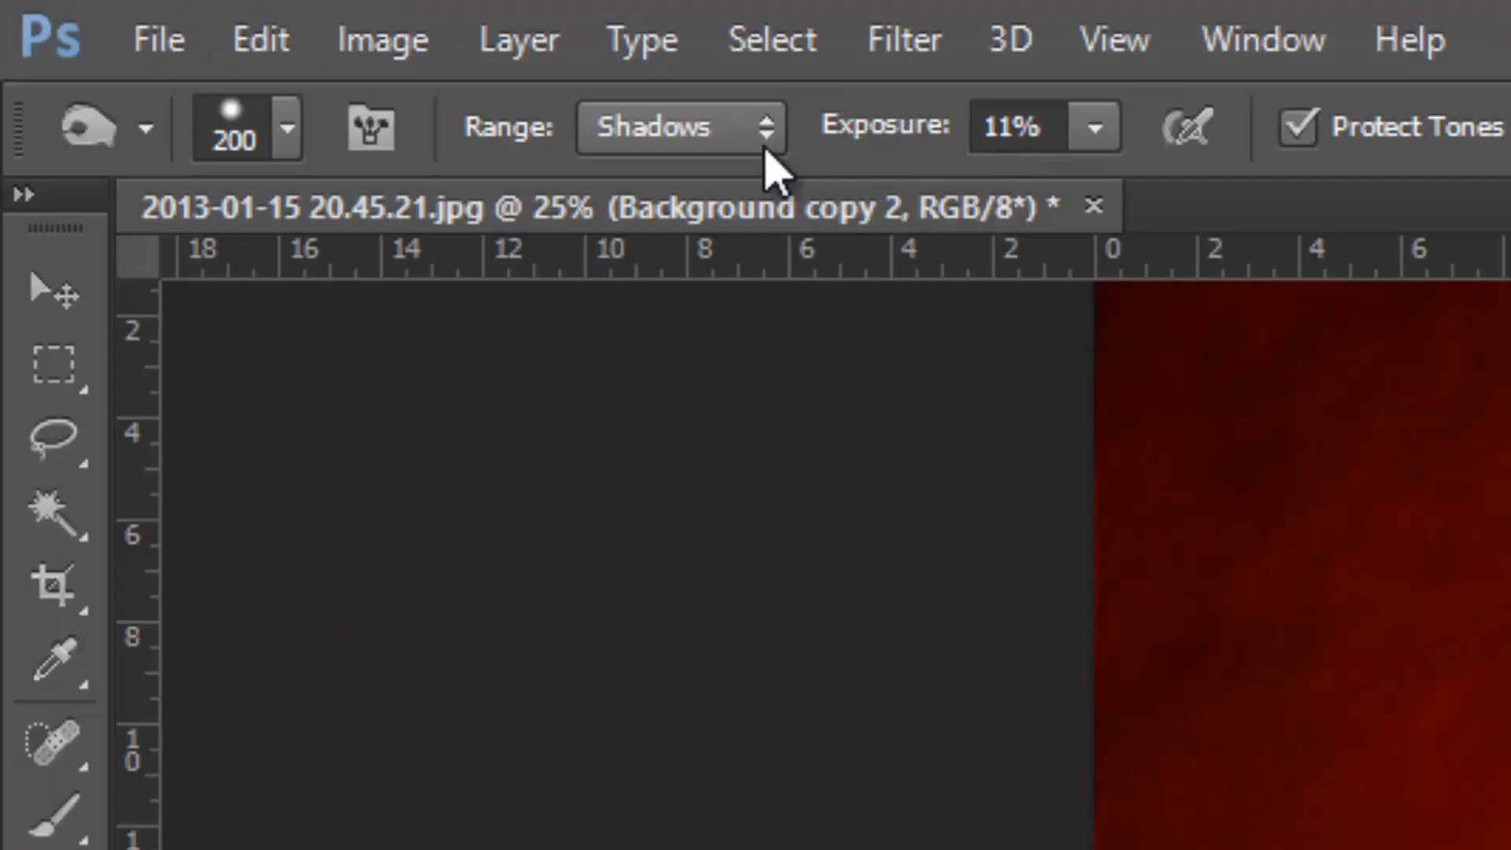
pyautogui.moveTo(904, 134); pyautogui.dragTo(887, 142)
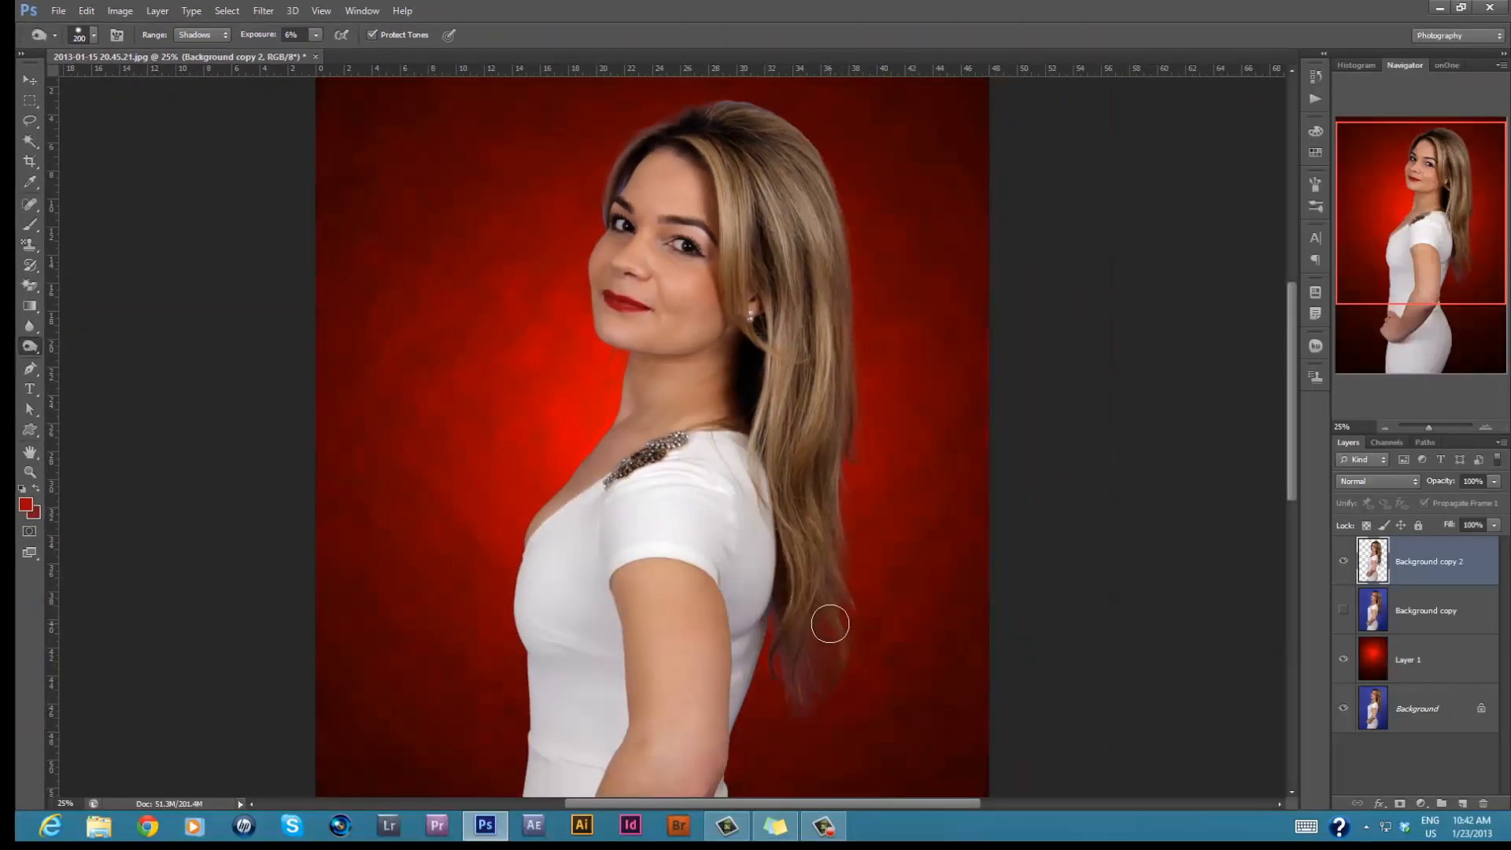
pyautogui.press(']')
pyautogui.press(']')
pyautogui.press(']')
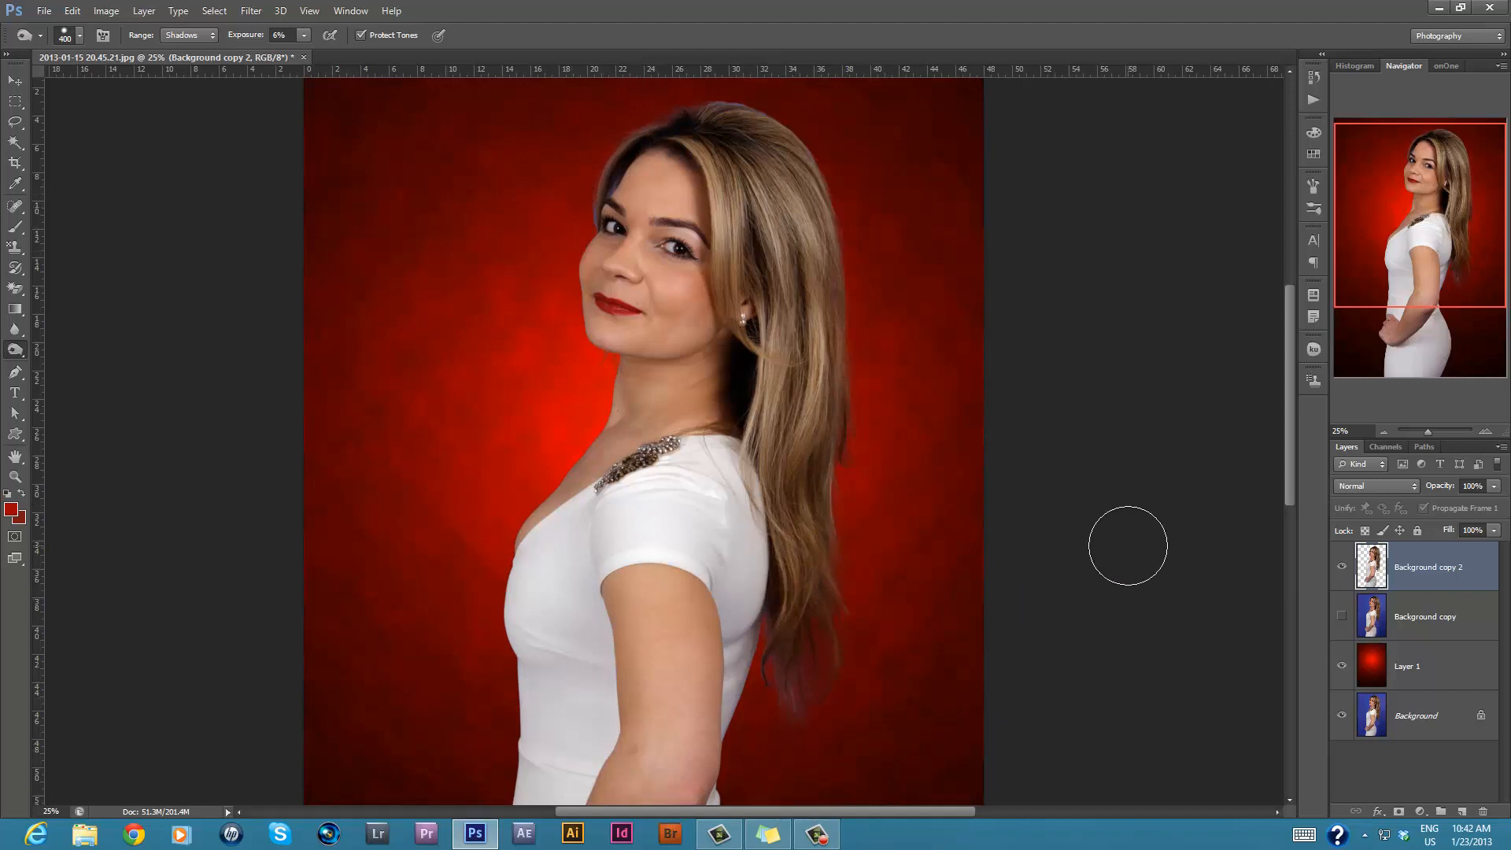
pyautogui.click(1388, 430)
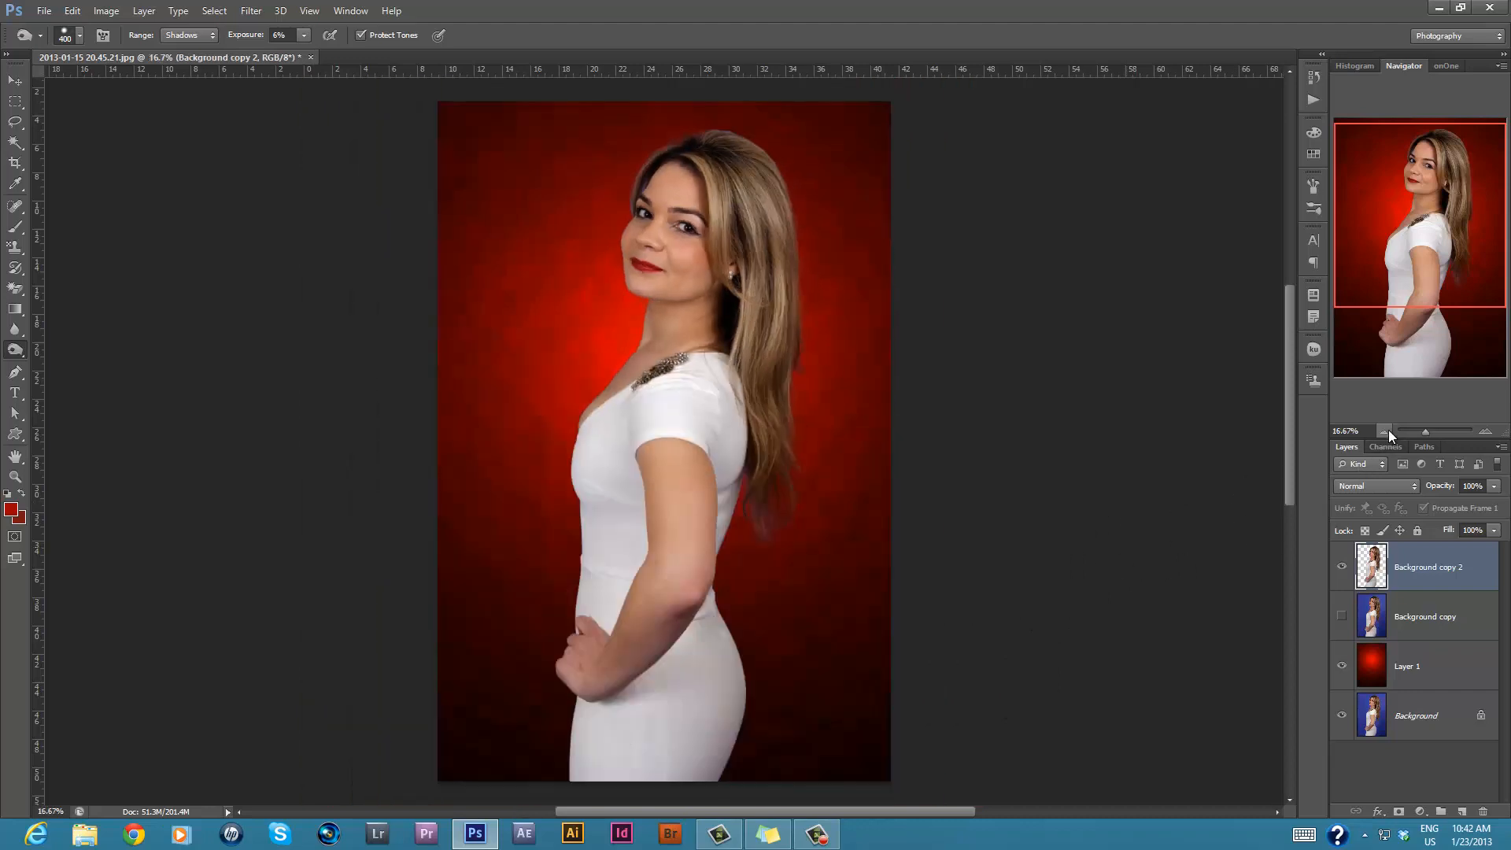